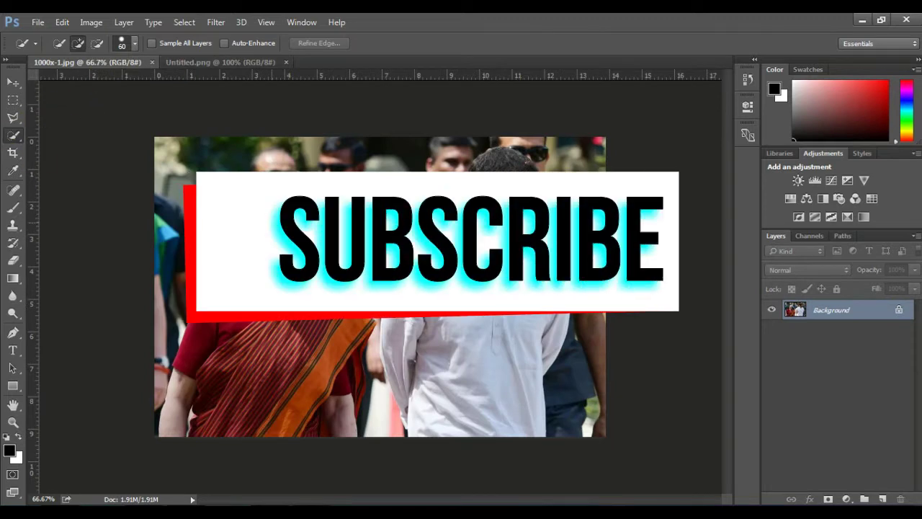
Extend the Quick Selection over the woman's whole saree and zoom in on her edges
left_click(263, 62)
left_click(91, 62)
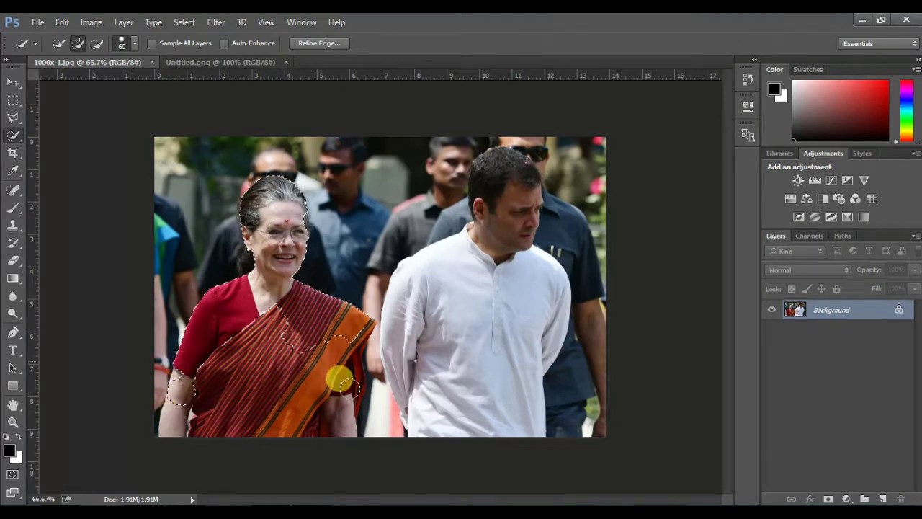
mouse_move(335, 386)
left_mouse_down()
mouse_move(324, 412)
mouse_move(333, 372)
mouse_move(391, 319)
mouse_move(283, 214)
left_mouse_up()
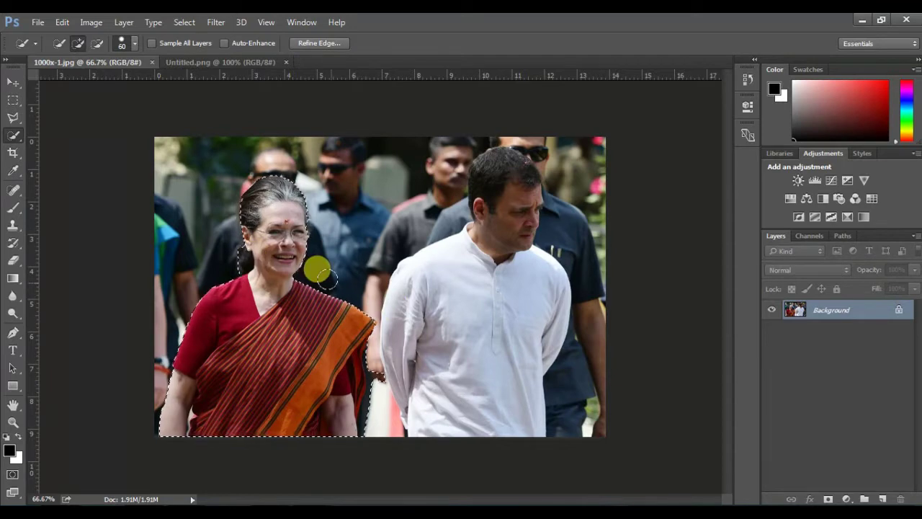
key("ctrl+plus")
key("ctrl+plus")
key("ctrl+plus")
left_click_drag(729, 288, 721, 362)
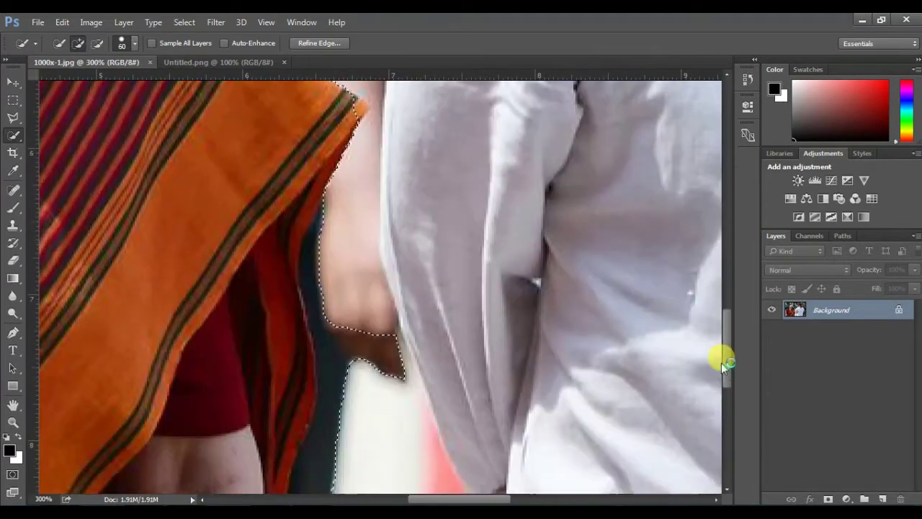
key("ctrl+plus")
Cut the area beside her, including the man's hand, out with a Polygonal Lasso outline
key("l")
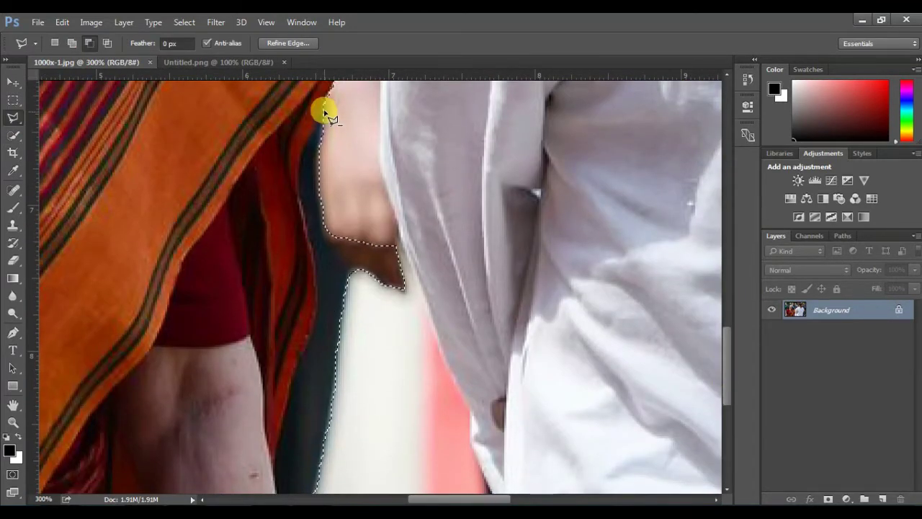
left_click(326, 113)
left_click(481, 272)
left_click(360, 481)
left_click(279, 471)
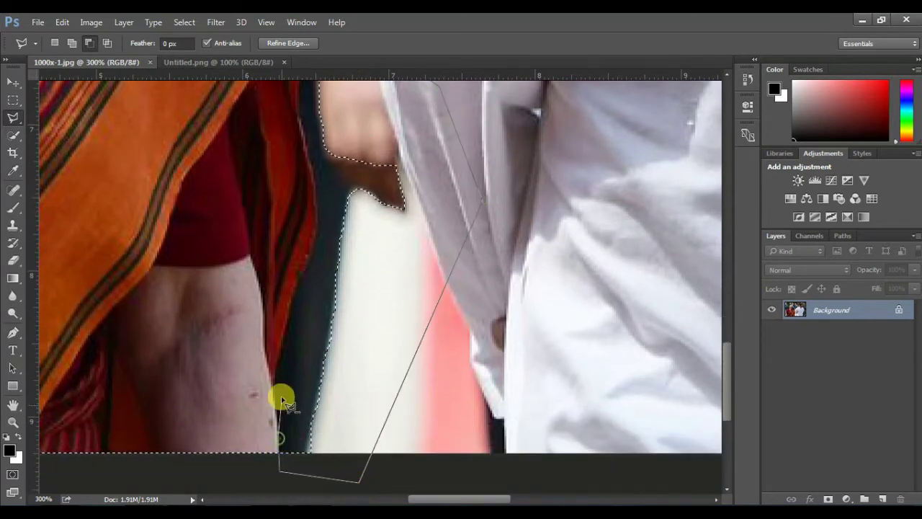
left_click(276, 375)
left_click(295, 303)
left_click(314, 216)
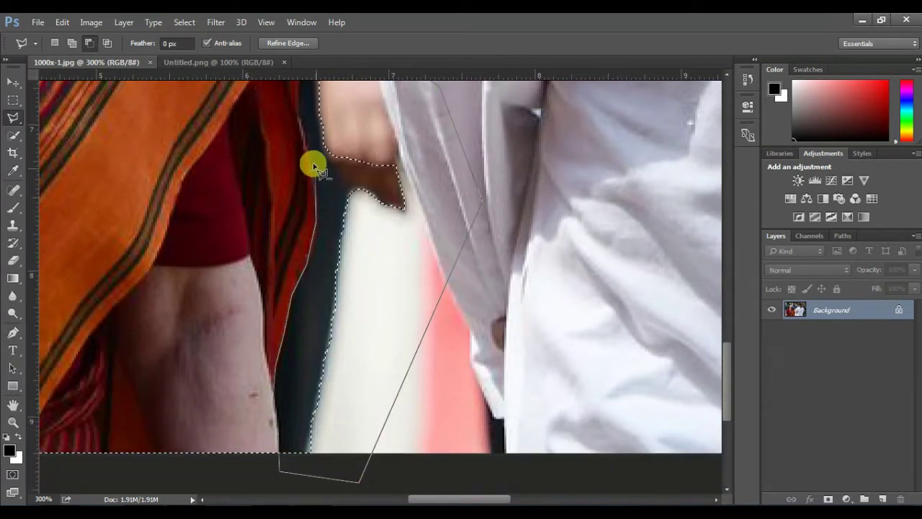
left_click(299, 113)
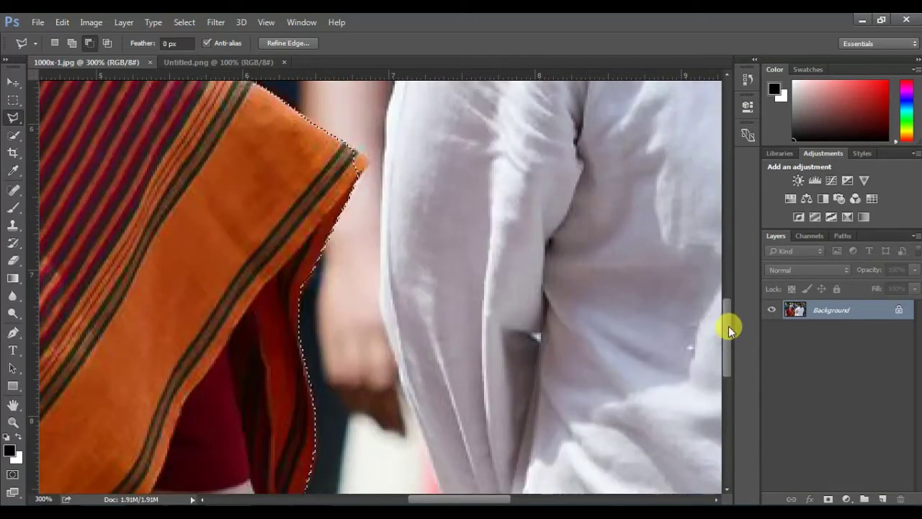
In Add mode, trace the edge of the woman's arm back into the selection
left_click_drag(730, 364, 728, 297)
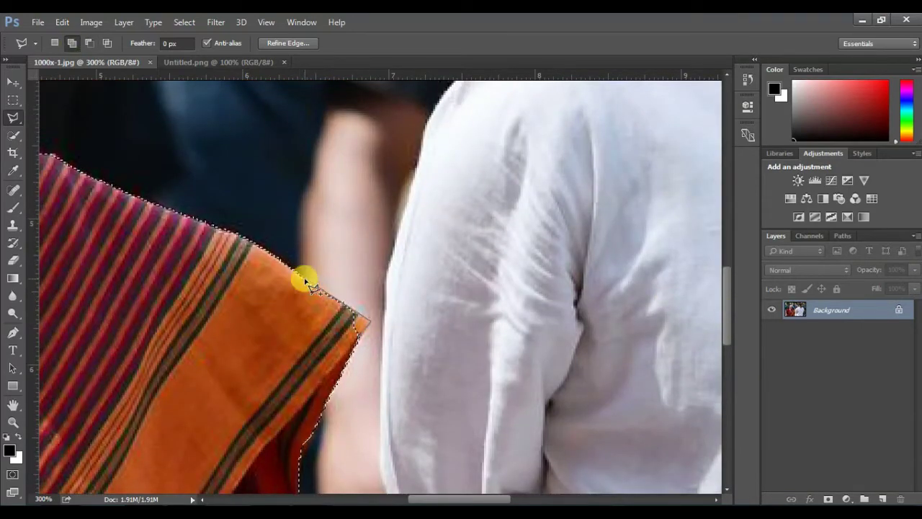
left_click_drag(488, 499, 408, 499)
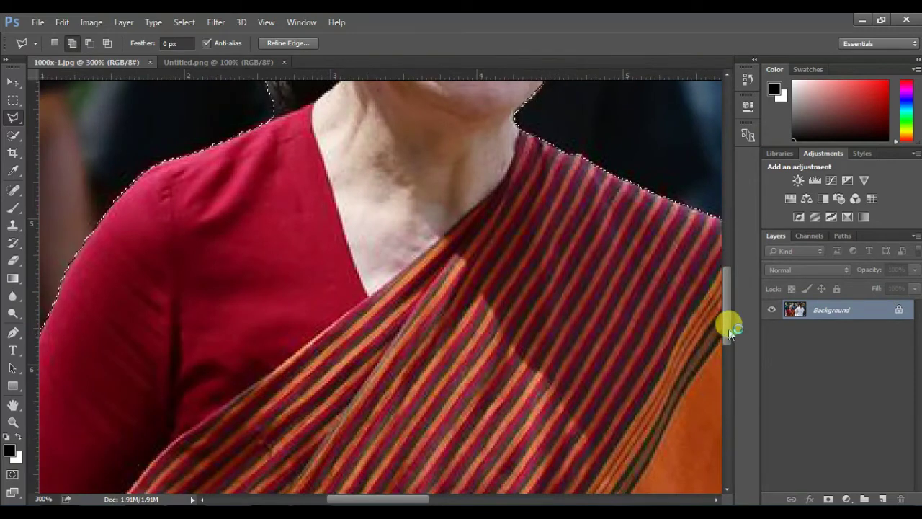
left_click_drag(728, 329, 731, 258)
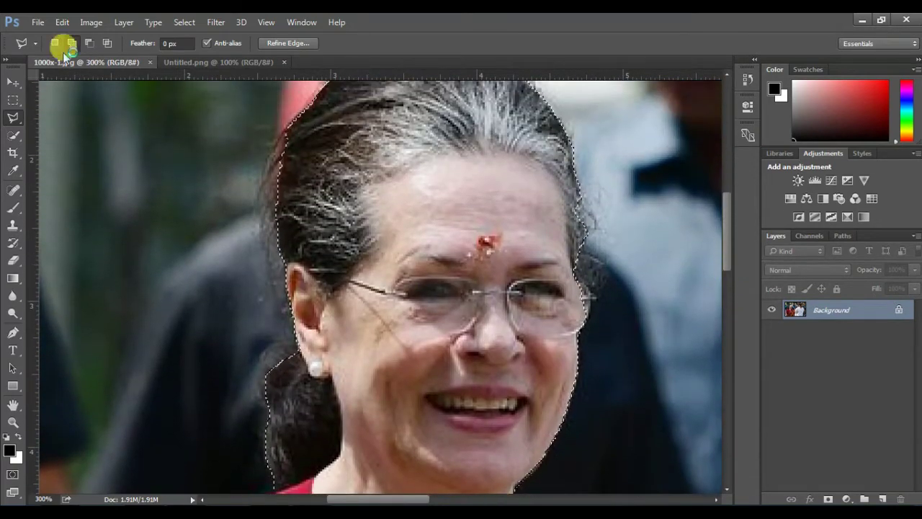
left_click(70, 45)
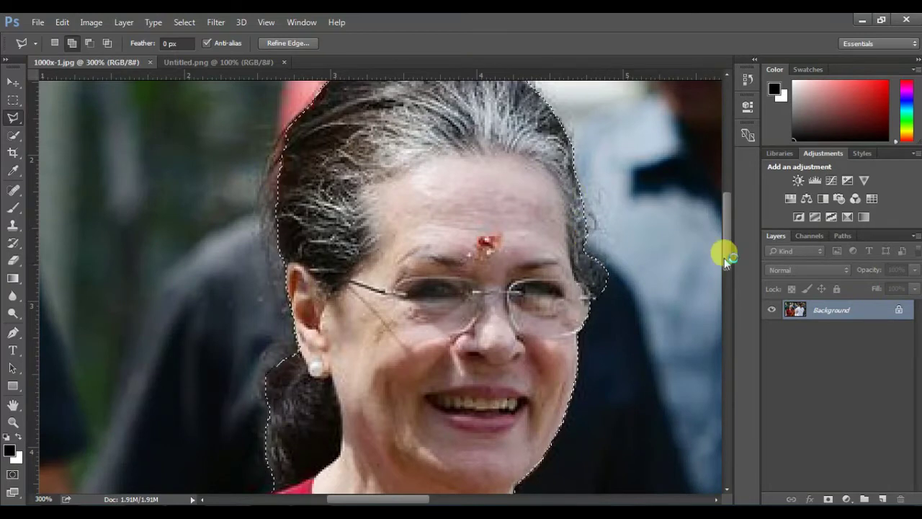
mouse_move(725, 251)
left_mouse_down()
mouse_move(726, 232)
mouse_move(719, 301)
mouse_move(726, 477)
left_mouse_up()
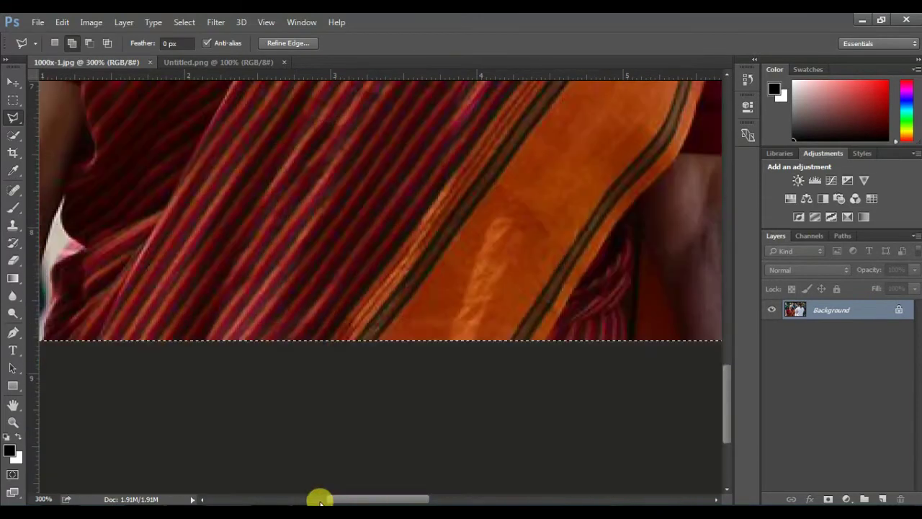
left_click_drag(320, 499, 237, 499)
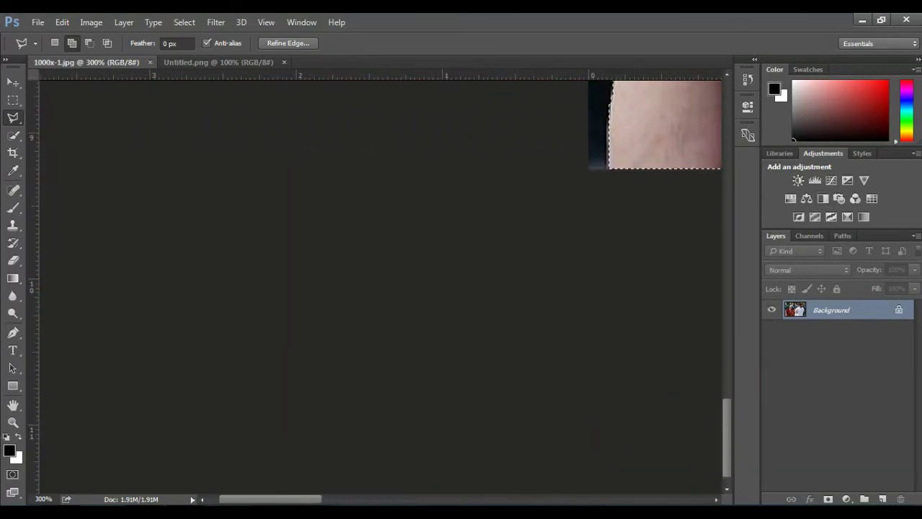
scroll(304, 499, "up", 2)
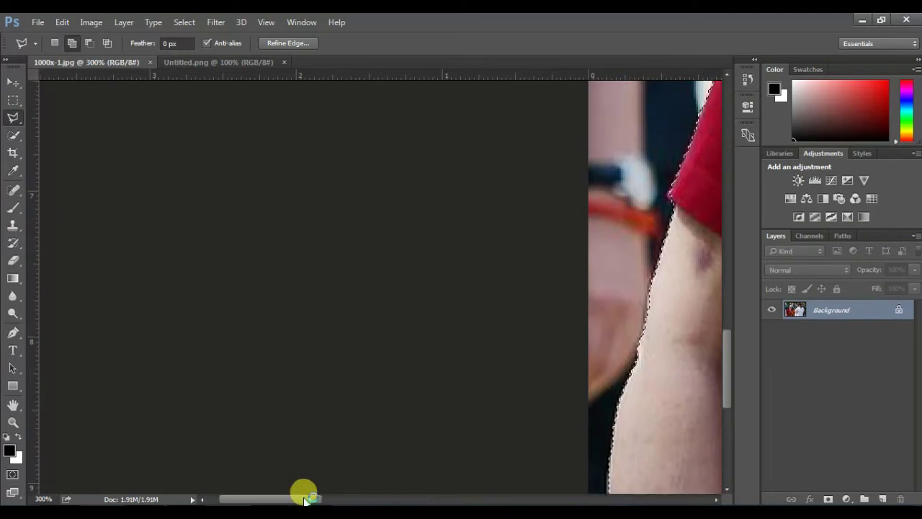
left_click_drag(303, 499, 423, 499)
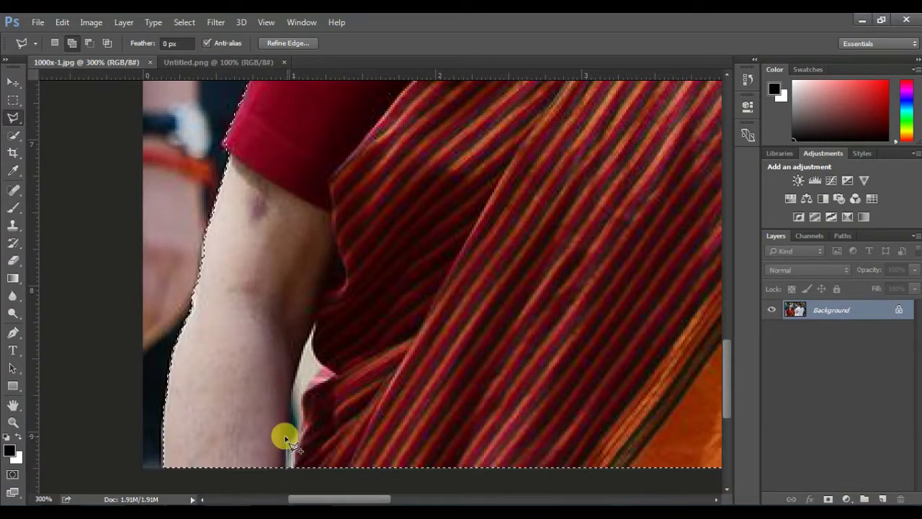
left_click(291, 394)
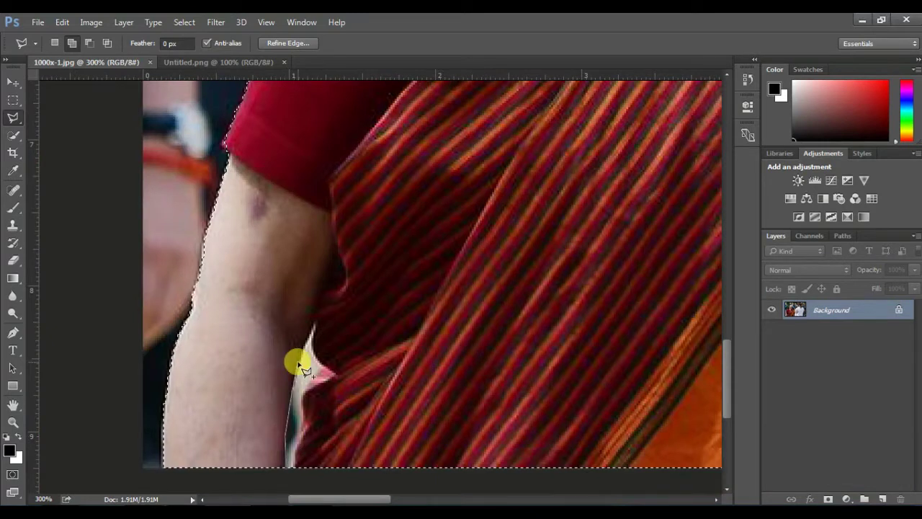
left_click(312, 324)
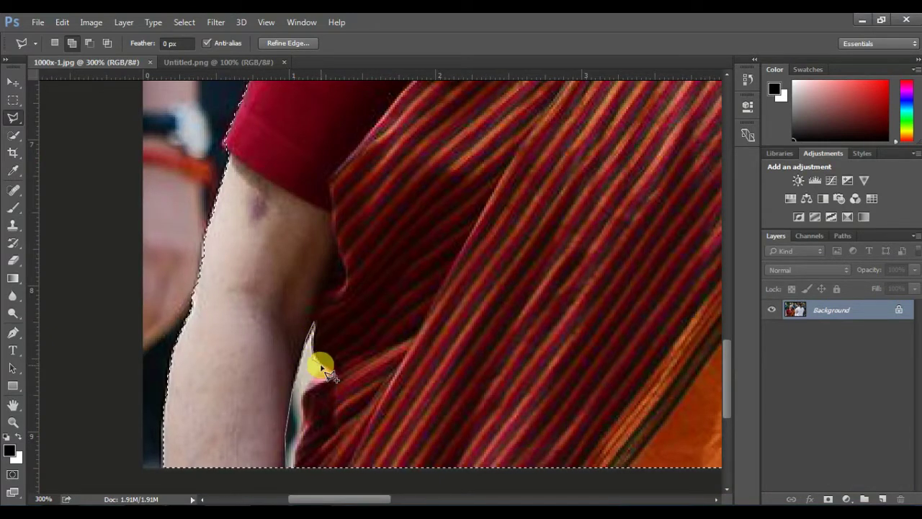
left_click(317, 362)
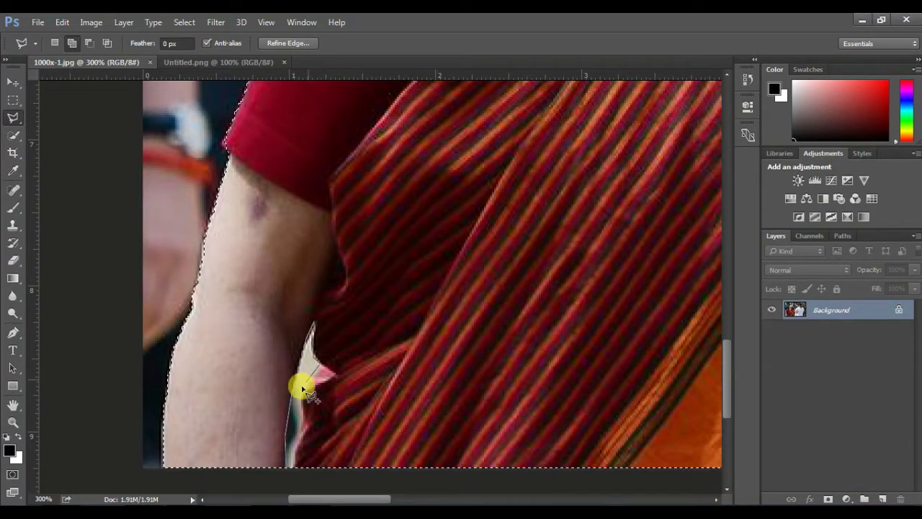
left_click(291, 481)
In Subtract mode, remove the background gap beside her arm from the selection
left_click(89, 43)
left_click(288, 464)
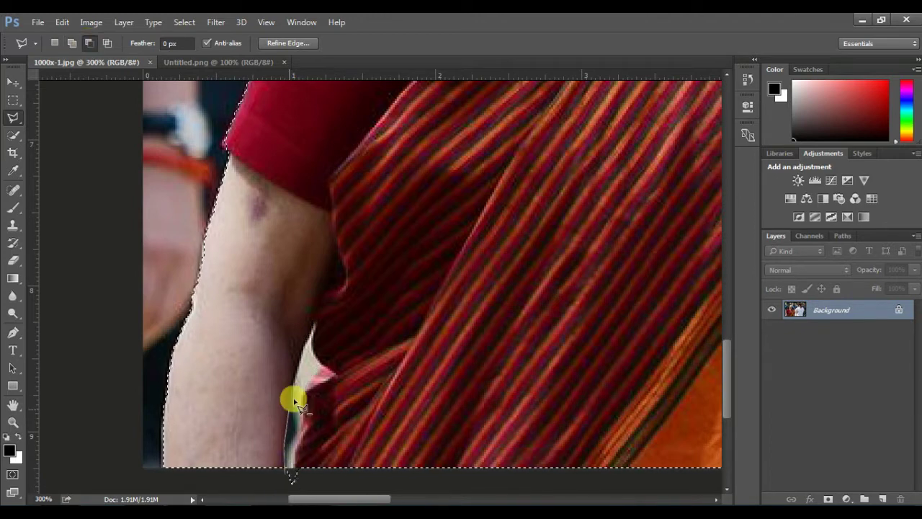
left_click(313, 324)
left_click(293, 469)
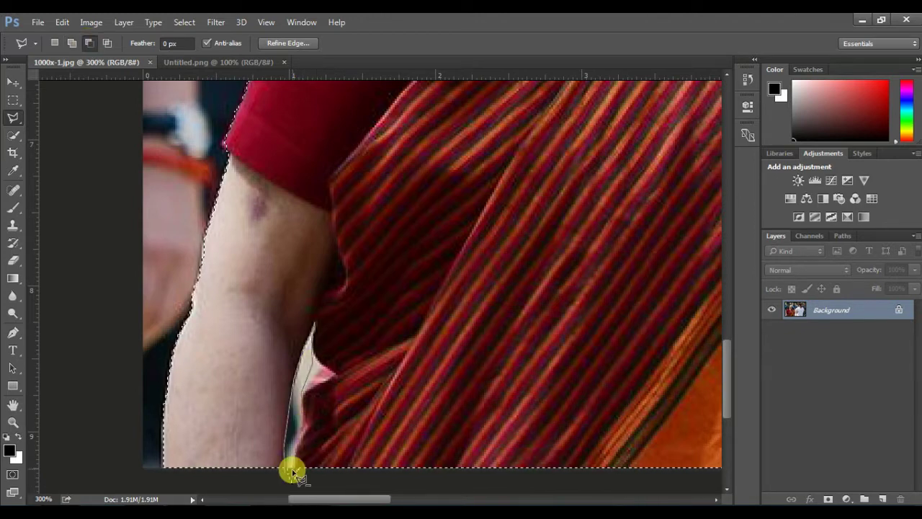
double_click(572, 391)
key("ctrl+minus")
key("ctrl+minus")
key("ctrl+minus")
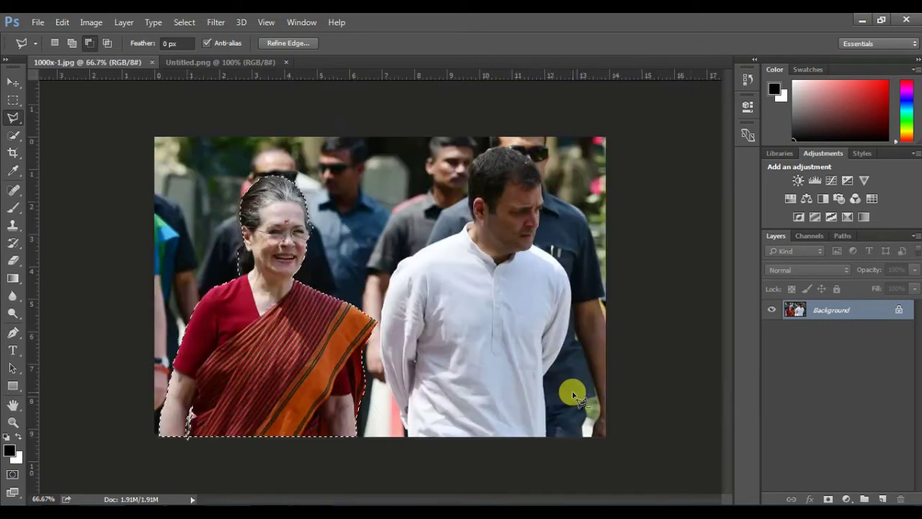
Duplicate the Background, mask the copy to the woman, and move her into Untitled.png
left_click_drag(824, 309, 886, 494)
left_click(829, 498)
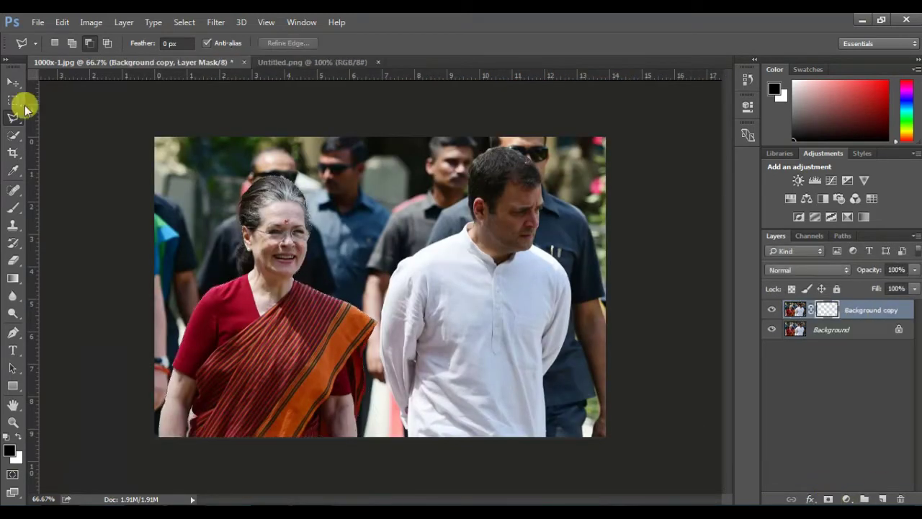
left_click(13, 82)
mouse_move(295, 336)
left_mouse_down()
mouse_move(268, 64)
mouse_move(324, 403)
left_mouse_up()
Resize and position the woman layer in the composite with Free Transform
key("ctrl+t")
left_click_drag(175, 170, 288, 191)
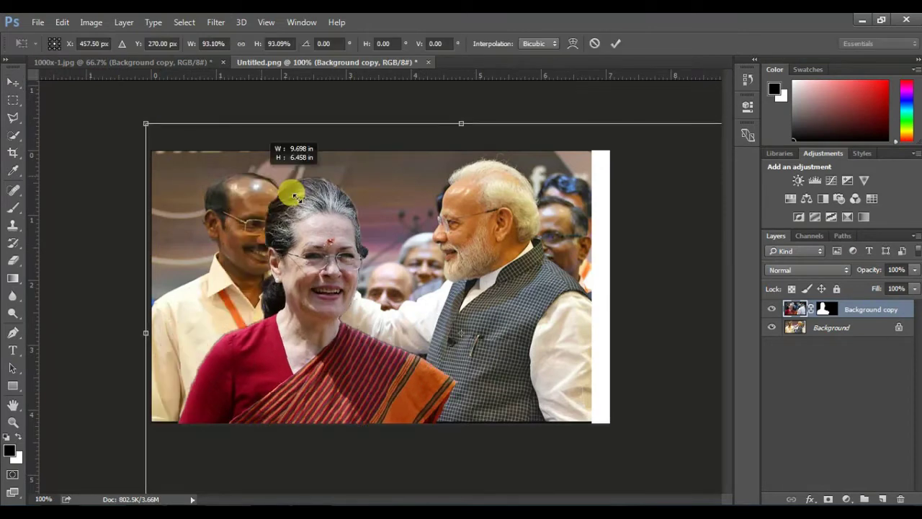
mouse_move(402, 276)
left_mouse_down()
mouse_move(484, 315)
mouse_move(362, 233)
left_mouse_up()
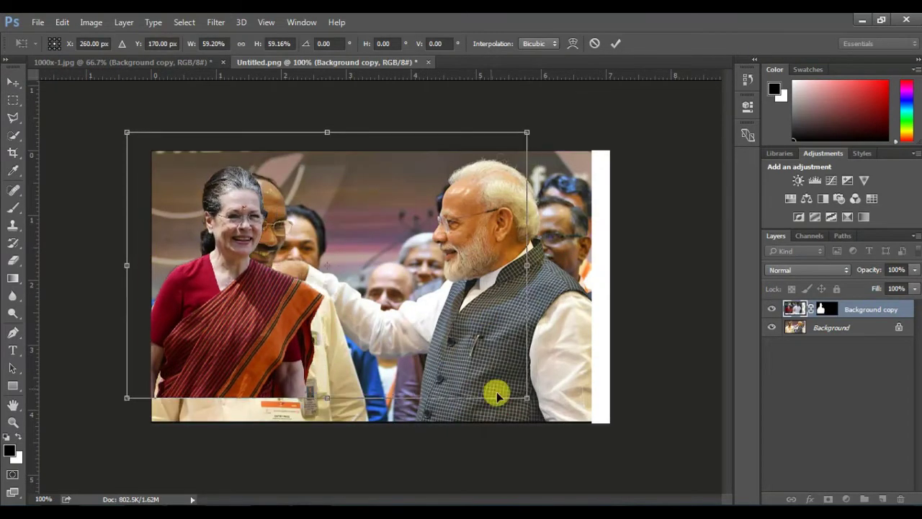
left_click_drag(526, 401, 649, 479)
left_click_drag(516, 380, 514, 371)
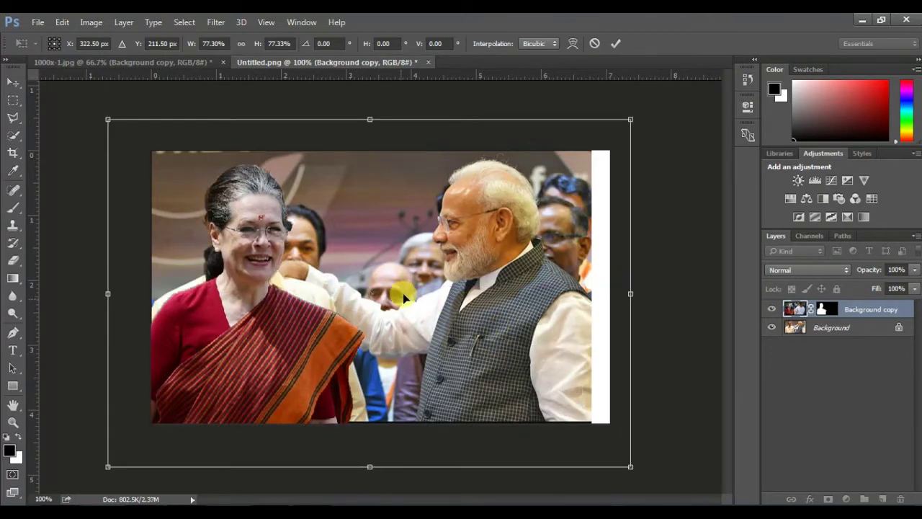
Flip the woman horizontally and move her to the left side
right_click(380, 249)
left_click(454, 465)
left_click_drag(454, 465, 264, 356)
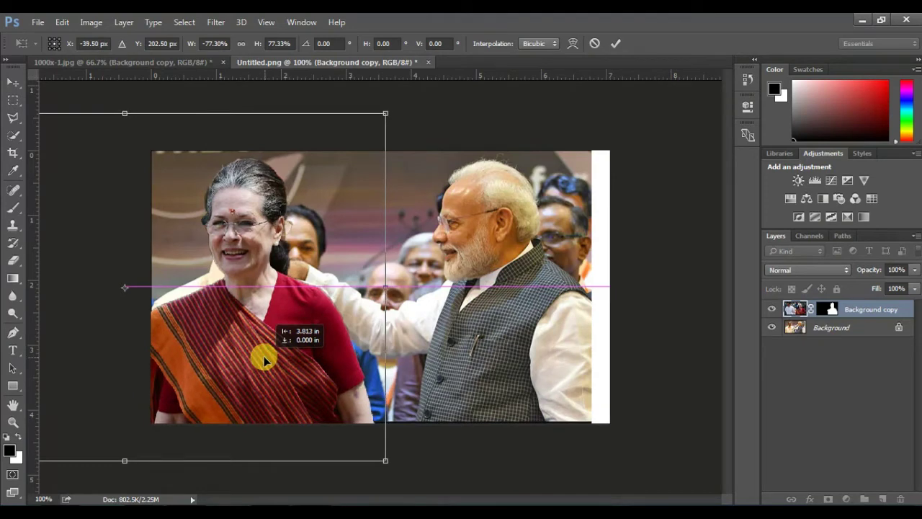
left_click(616, 44)
Scale the woman to about 93% beside the man, then launch the Camera Raw filter
key("ctrl+t")
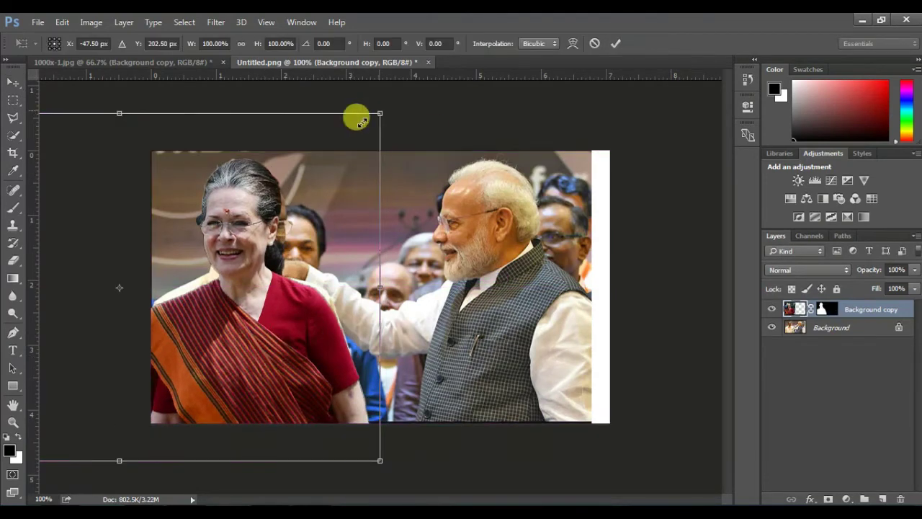
left_click_drag(377, 113, 342, 138)
left_click_drag(262, 290, 298, 287)
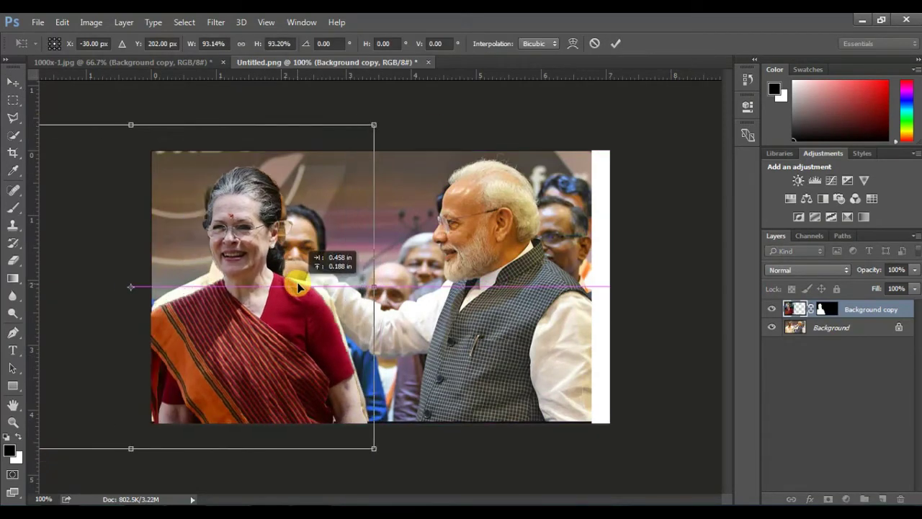
left_click(616, 43)
left_click(231, 22)
left_click(274, 111)
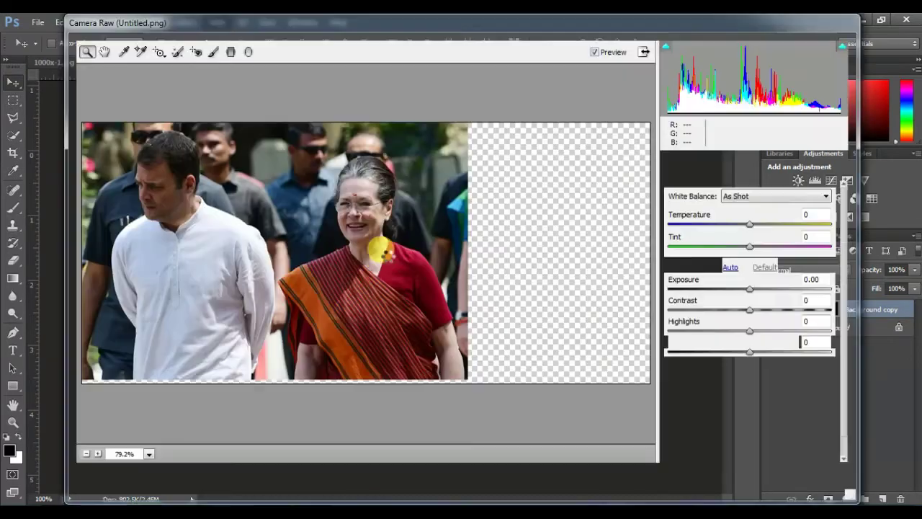
In Camera Raw, set Highlights, Whites and Shadows to -100, Temperature +24, Blacks +31
left_click_drag(750, 331, 639, 322)
left_click_drag(749, 372, 689, 374)
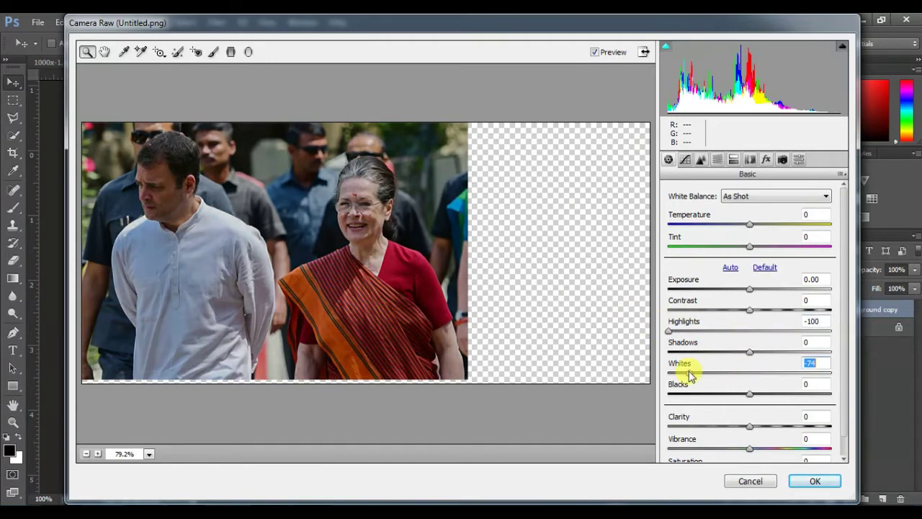
mouse_move(750, 353)
left_mouse_down()
mouse_move(710, 350)
mouse_move(722, 353)
left_mouse_up()
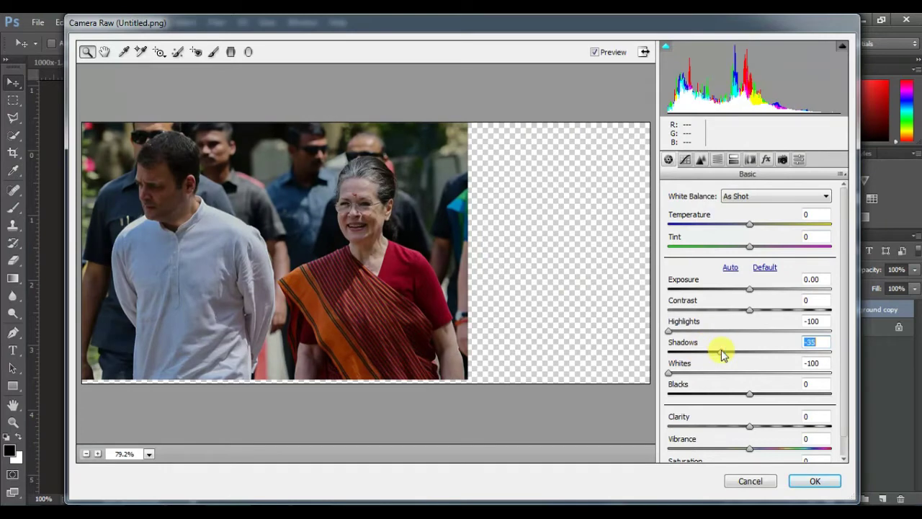
left_click_drag(749, 227, 771, 228)
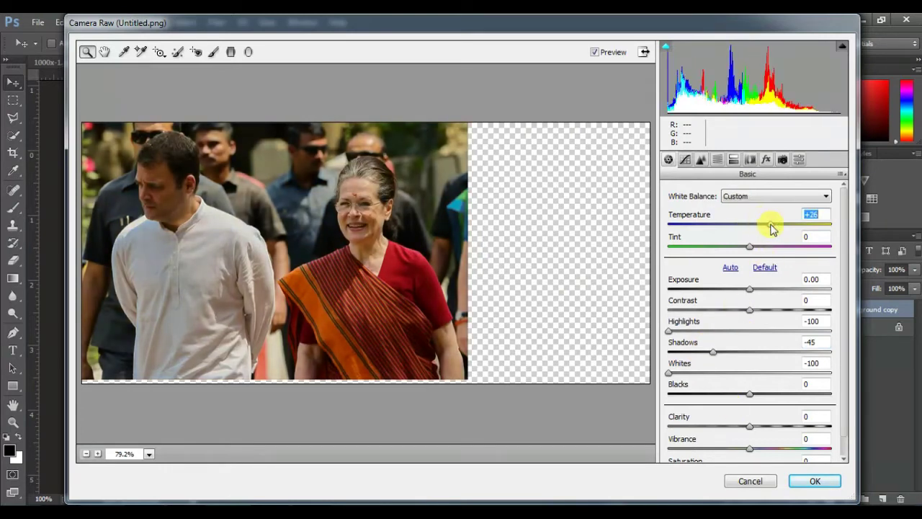
left_click_drag(716, 353, 660, 357)
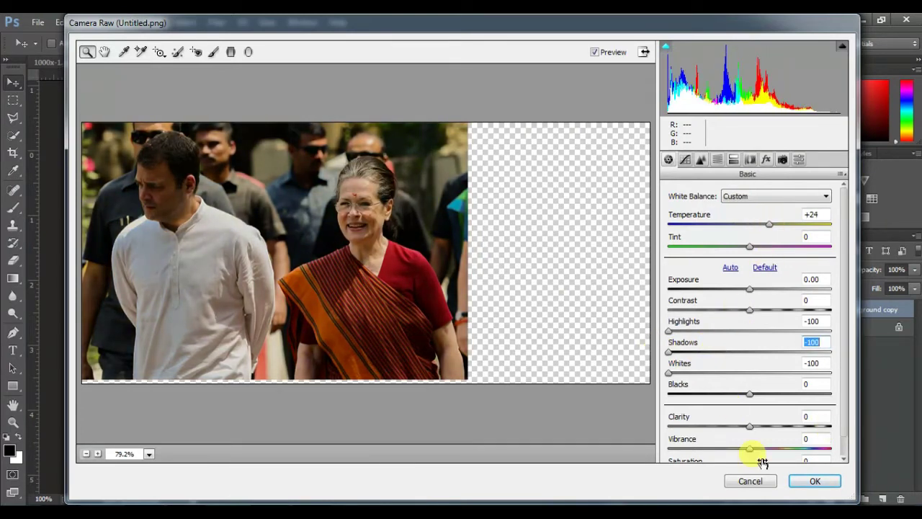
mouse_move(749, 398)
left_mouse_down()
mouse_move(725, 397)
mouse_move(776, 409)
left_mouse_up()
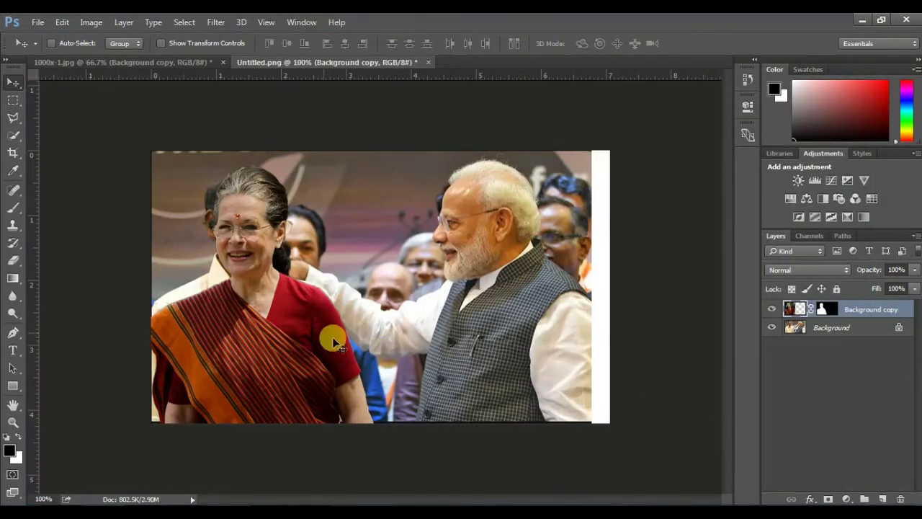
Zoom to 400% and warp the woman's red shoulder outward
left_click_drag(322, 342, 317, 340)
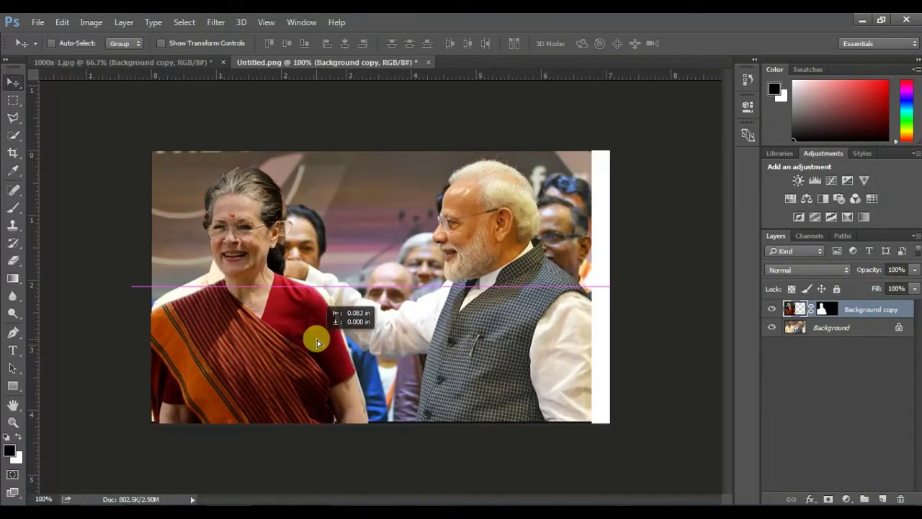
key("ctrl+plus")
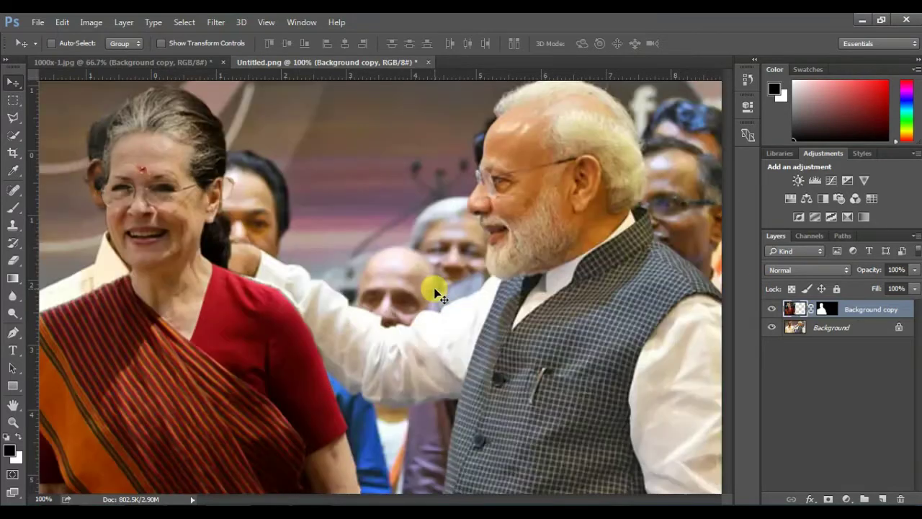
key("ctrl+plus")
key("ctrl+plus")
key("ctrl+plus")
left_click_drag(495, 499, 446, 499)
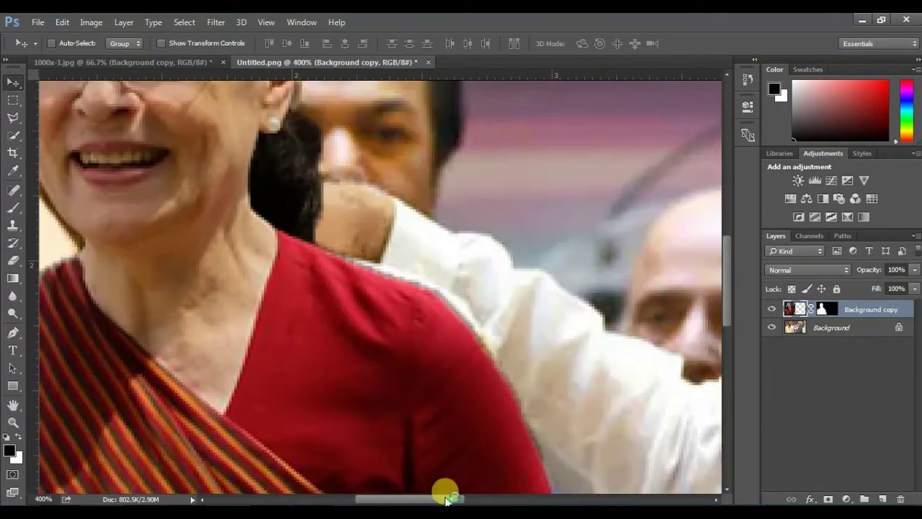
left_click(13, 207)
left_click(90, 22)
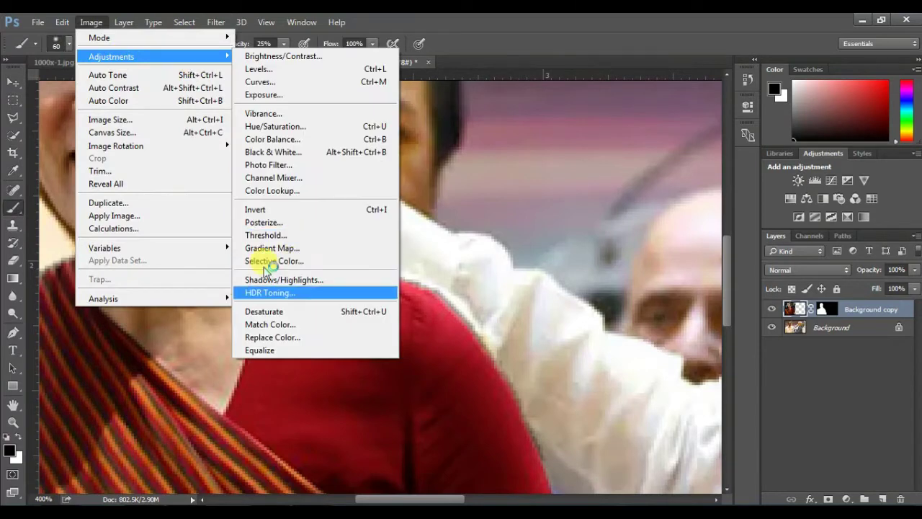
left_click(298, 365)
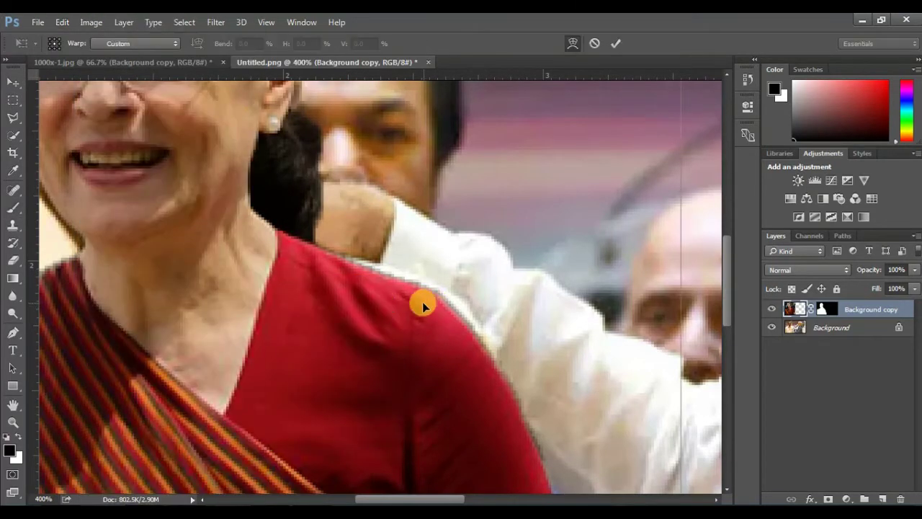
mouse_move(428, 291)
left_mouse_down()
mouse_move(418, 300)
mouse_move(477, 373)
mouse_move(478, 360)
mouse_move(485, 368)
left_mouse_up()
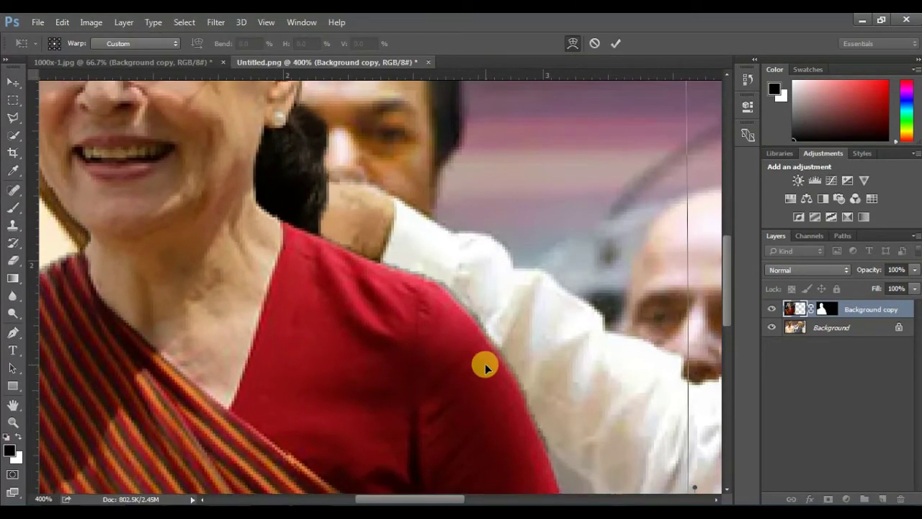
left_click(613, 43)
Toggle the woman's layer to compare, leaving it hidden so the man shows
left_click_drag(725, 296, 725, 274)
left_click_drag(431, 499, 401, 498)
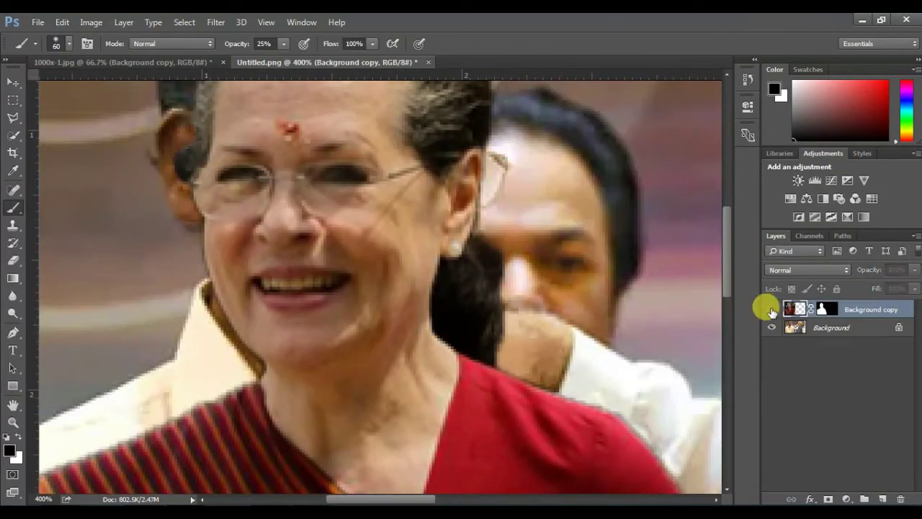
left_click(771, 309)
left_click(772, 309)
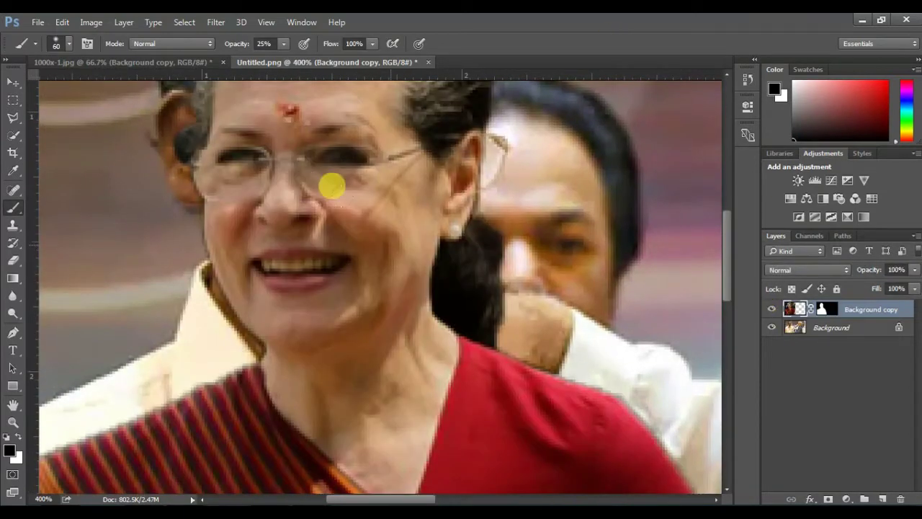
left_click(772, 309)
At 200% zoom, duplicate the Background and clone background over the man's hair
key("ctrl+minus")
key("ctrl+minus")
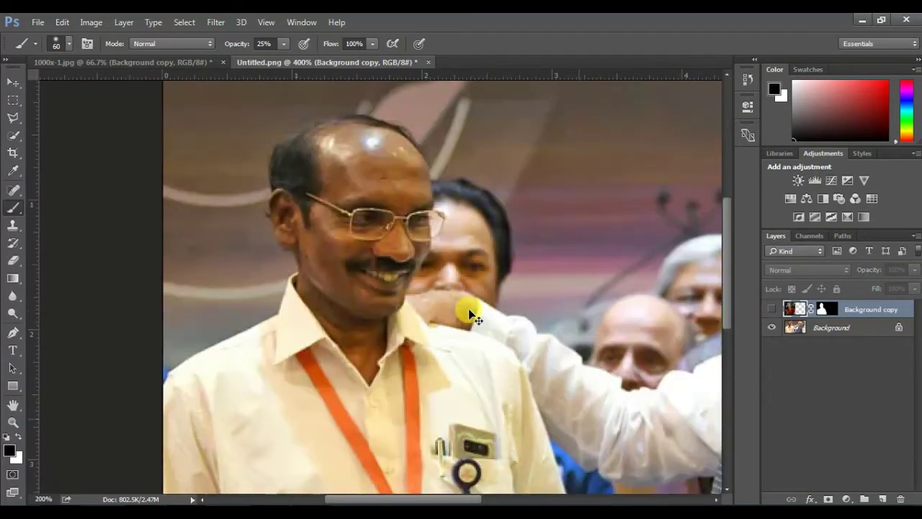
left_click_drag(802, 331, 883, 498)
left_click(13, 225)
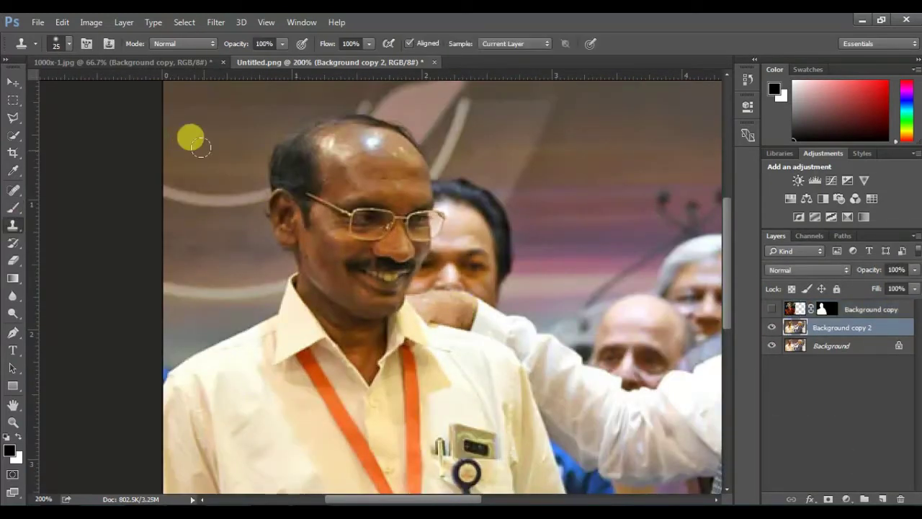
mouse_move(184, 101)
left_mouse_down()
mouse_move(245, 117)
mouse_move(276, 105)
mouse_move(228, 133)
left_mouse_up()
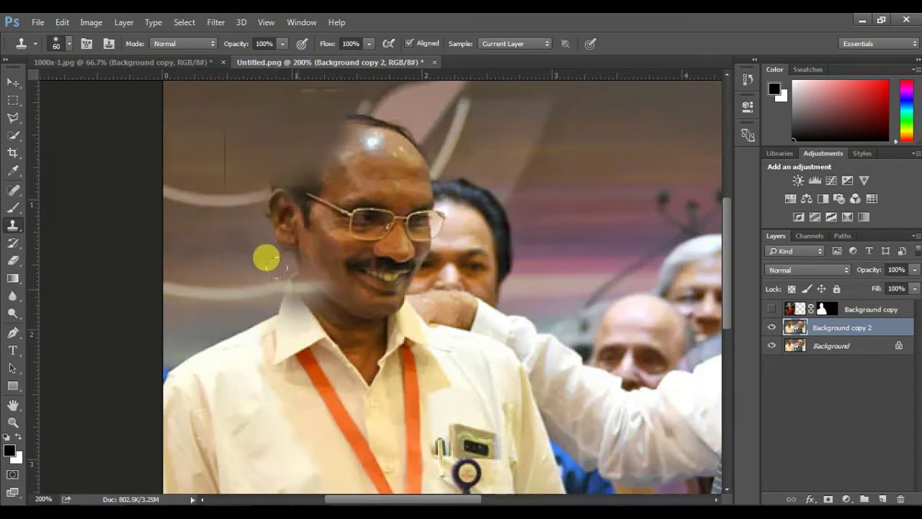
right_click(265, 258)
key("Escape")
right_click(329, 231)
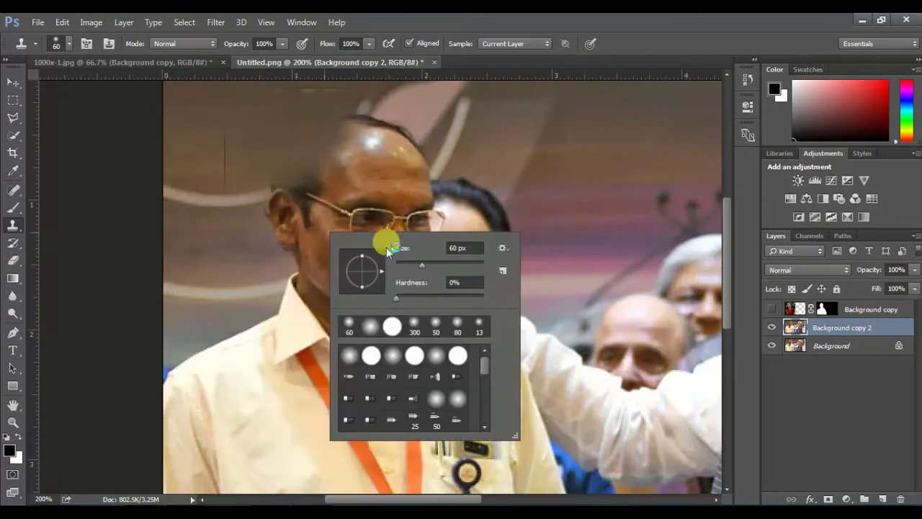
key("Escape")
Copy a rectangular upper-left background patch onto a new Layer 1
left_click(13, 100)
left_click_drag(255, 148, 132, 316)
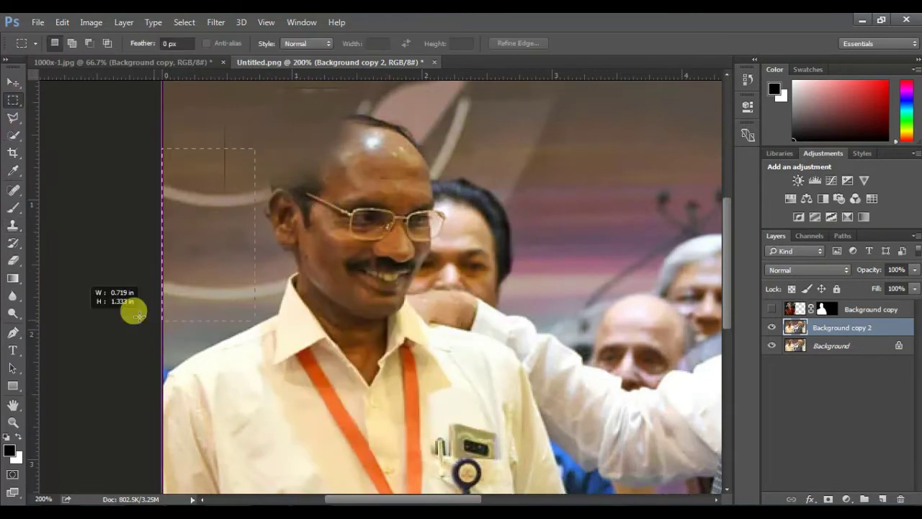
right_click(245, 241)
left_click(288, 318)
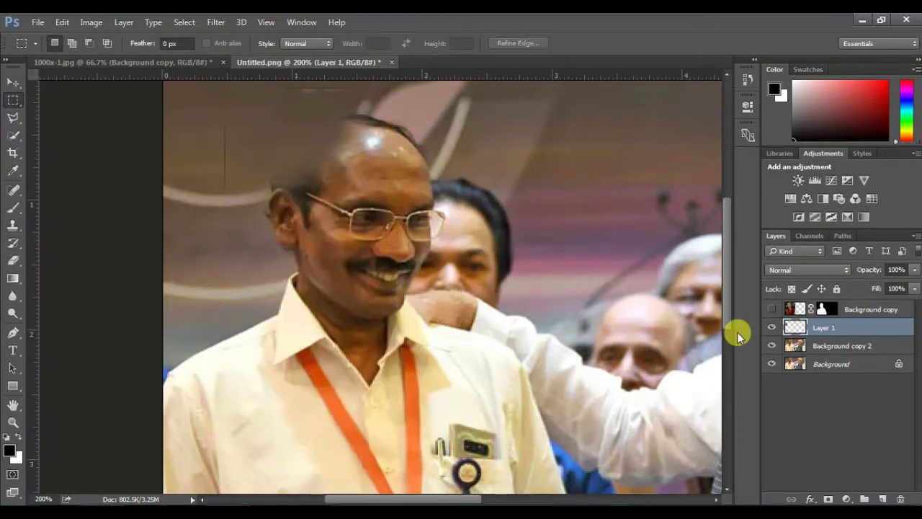
Move, widen, rotate and skew the patch over the man's head, then add a layer mask
key("ctrl+t")
mouse_move(305, 274)
left_mouse_down()
mouse_move(401, 284)
mouse_move(479, 240)
left_mouse_up()
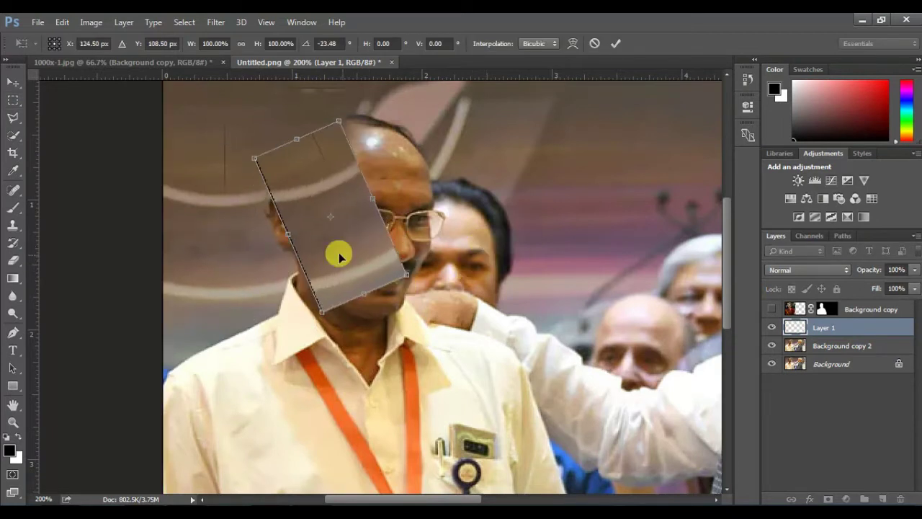
mouse_move(339, 257)
left_mouse_down()
mouse_move(368, 184)
mouse_move(405, 154)
left_mouse_up()
left_click_drag(363, 209, 375, 214)
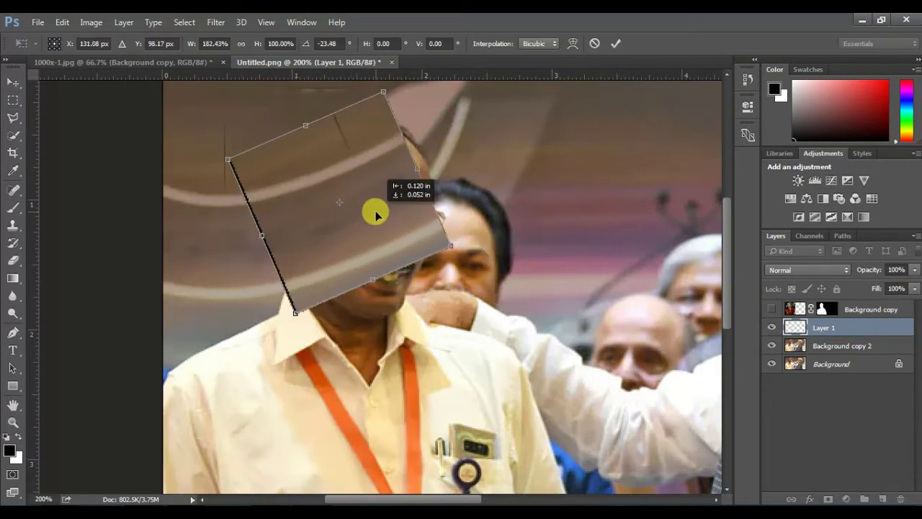
left_click_drag(377, 87, 356, 90)
left_click_drag(228, 158, 226, 166)
mouse_move(448, 247)
left_mouse_down()
mouse_move(437, 220)
mouse_move(370, 267)
mouse_move(362, 257)
mouse_move(364, 267)
left_mouse_up()
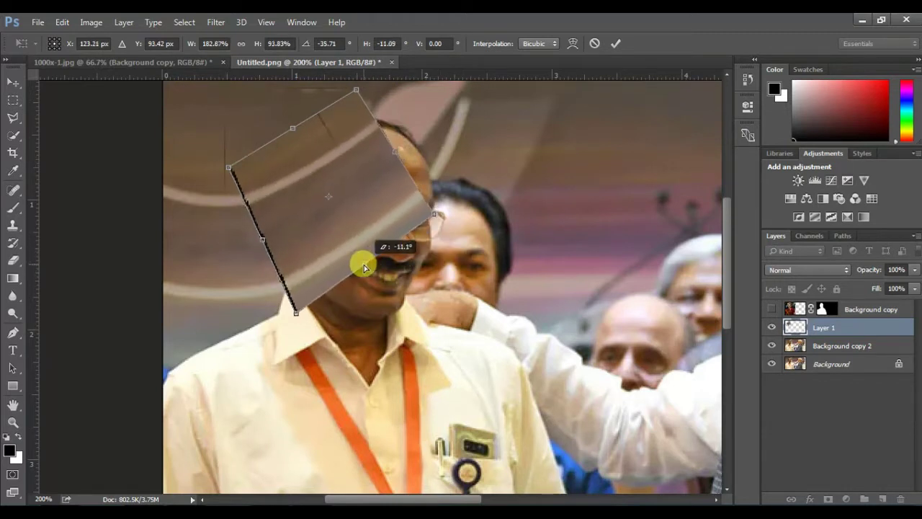
left_click(617, 45)
left_click(828, 498)
left_click(13, 207)
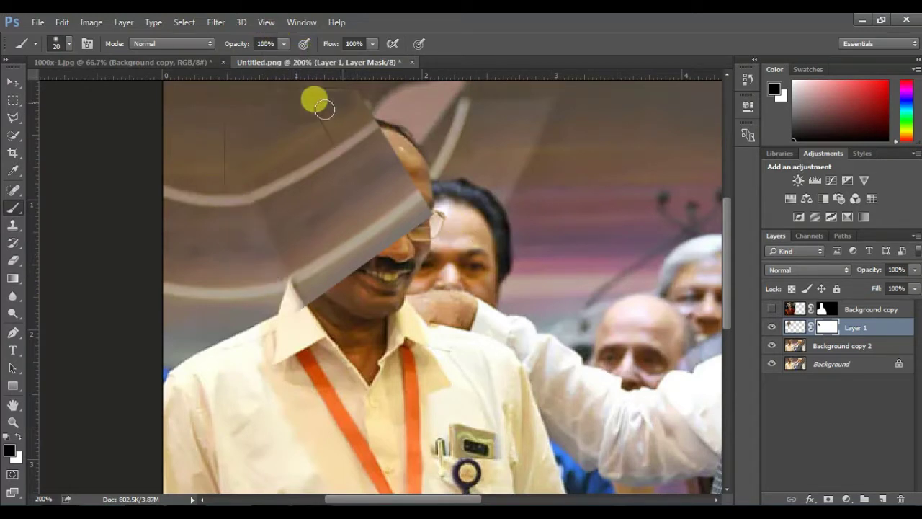
Duplicate the patch, rotate it about 28 degrees, and enlarge it over the man's shoulder
left_click_drag(797, 342, 881, 497)
key("v")
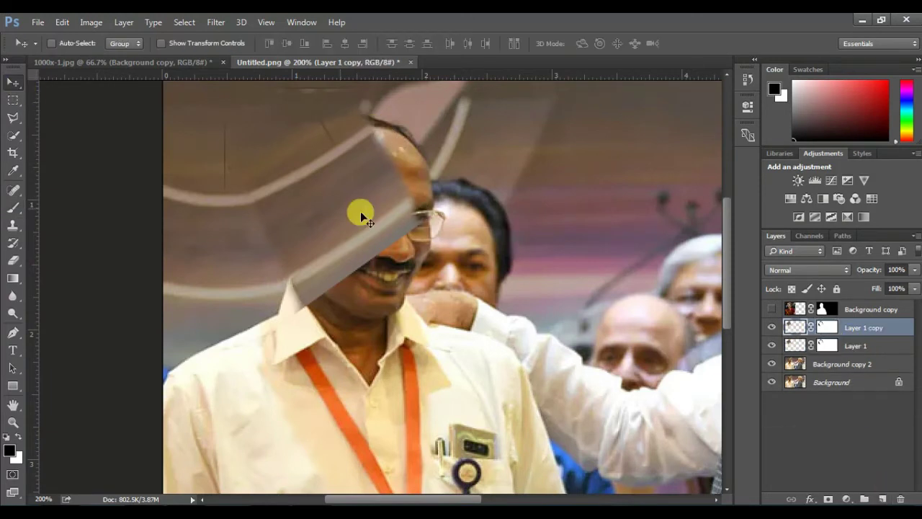
left_click_drag(360, 211, 242, 360)
key("ctrl+t")
left_click_drag(402, 356, 346, 418)
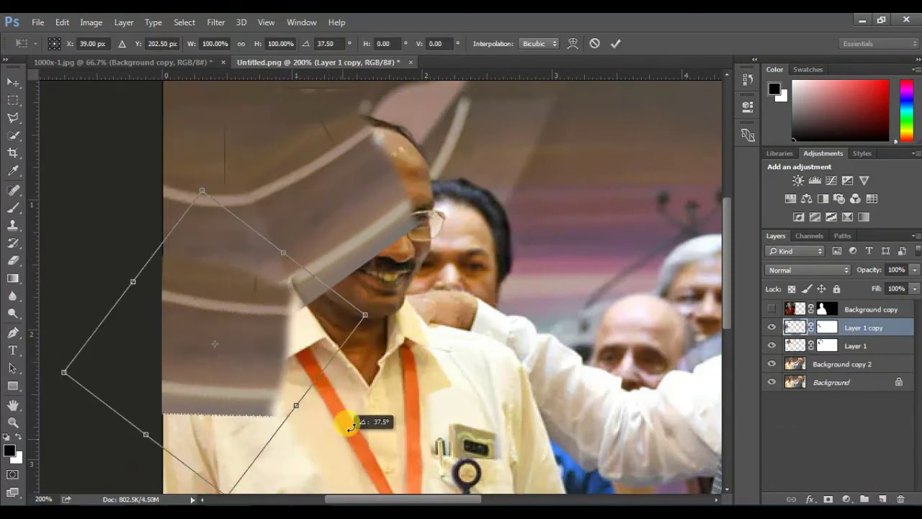
mouse_move(267, 370)
left_mouse_down()
mouse_move(275, 390)
mouse_move(504, 268)
left_mouse_up()
left_click_drag(321, 302, 388, 361)
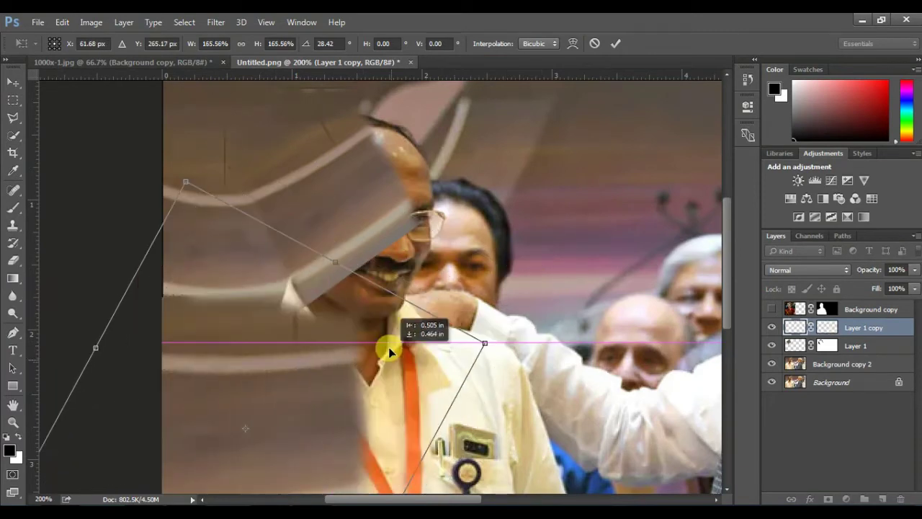
left_click(616, 43)
Show the woman's layer, place a third patch copy, and select her layer mask
left_click(771, 309)
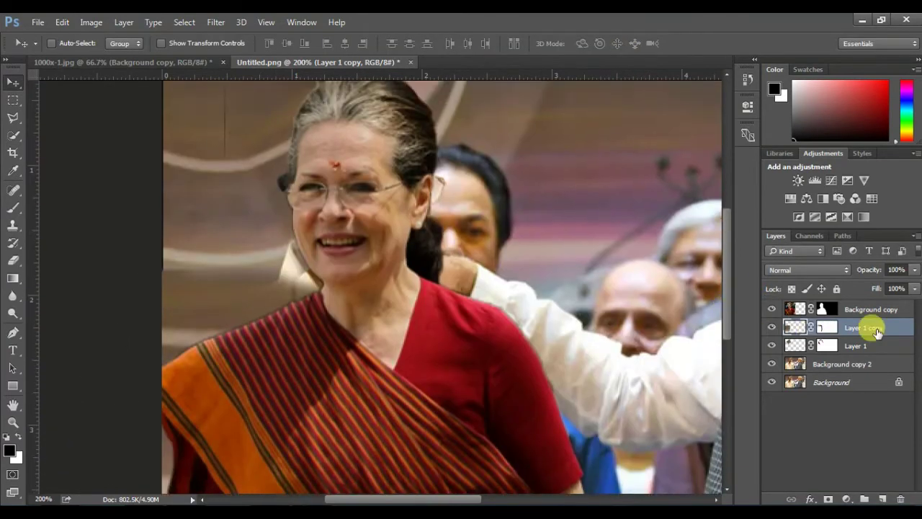
left_click_drag(870, 327, 883, 498)
mouse_move(386, 326)
left_mouse_down()
mouse_move(319, 237)
mouse_move(242, 241)
mouse_move(247, 231)
left_mouse_up()
mouse_move(727, 279)
left_mouse_down()
mouse_move(728, 247)
mouse_move(725, 319)
mouse_move(729, 271)
left_mouse_up()
left_click(827, 308)
Brush the woman's mask smooth along her cheek, neck and sari shoulder, then zoom out
scroll(498, 309, "left", 3)
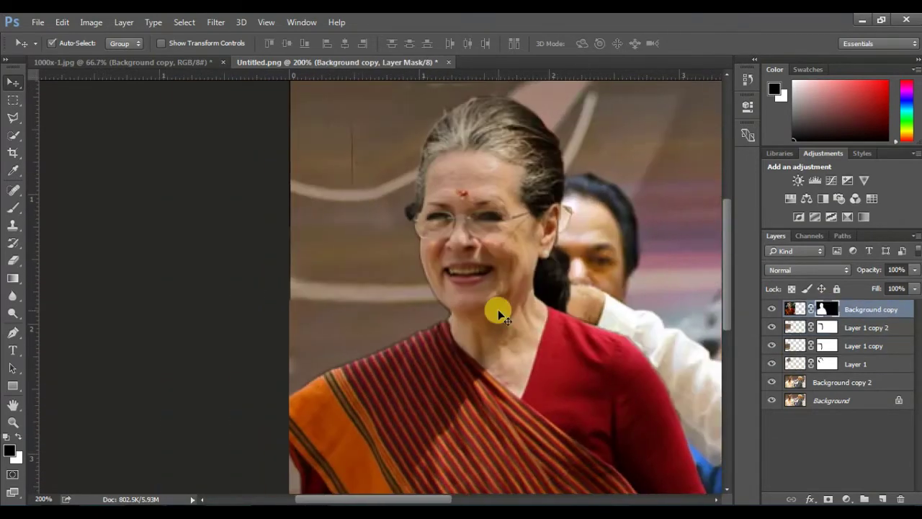
key("ctrl+plus")
key("ctrl+plus")
key("ctrl+plus")
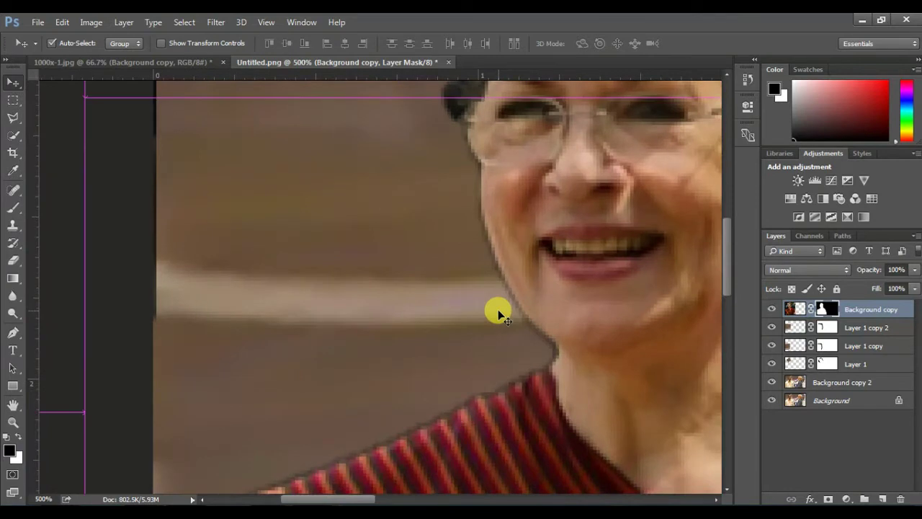
key("ctrl+plus")
left_click(13, 207)
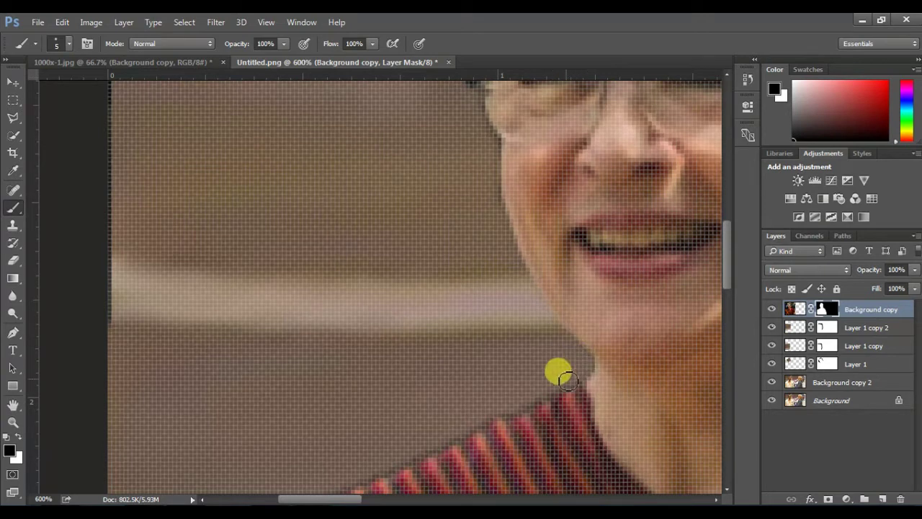
scroll(729, 281, "down", 3)
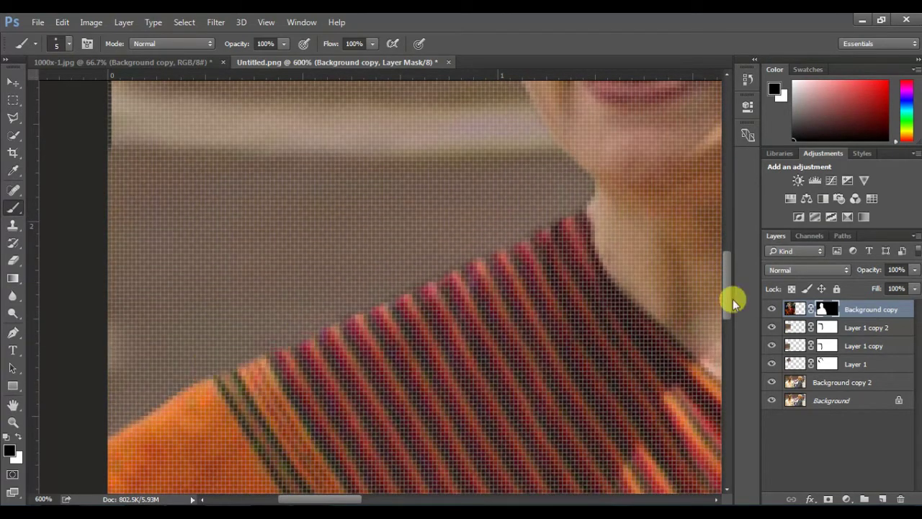
left_click_drag(732, 299, 732, 254)
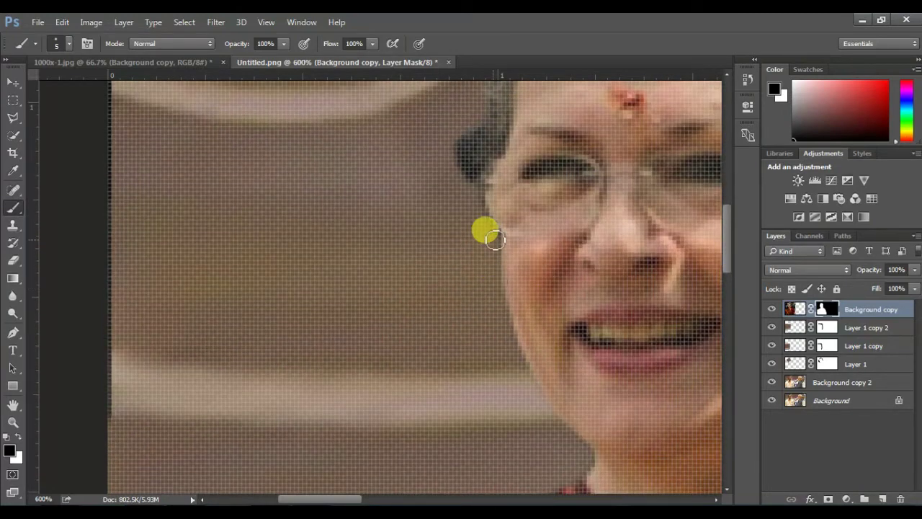
key("ctrl+minus")
key("ctrl+minus")
key("ctrl+minus")
key("ctrl+minus")
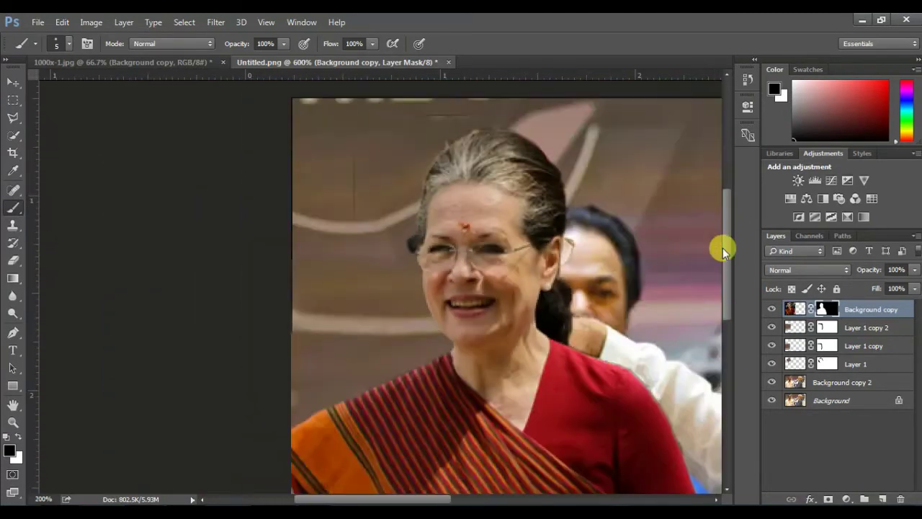
key("ctrl+minus")
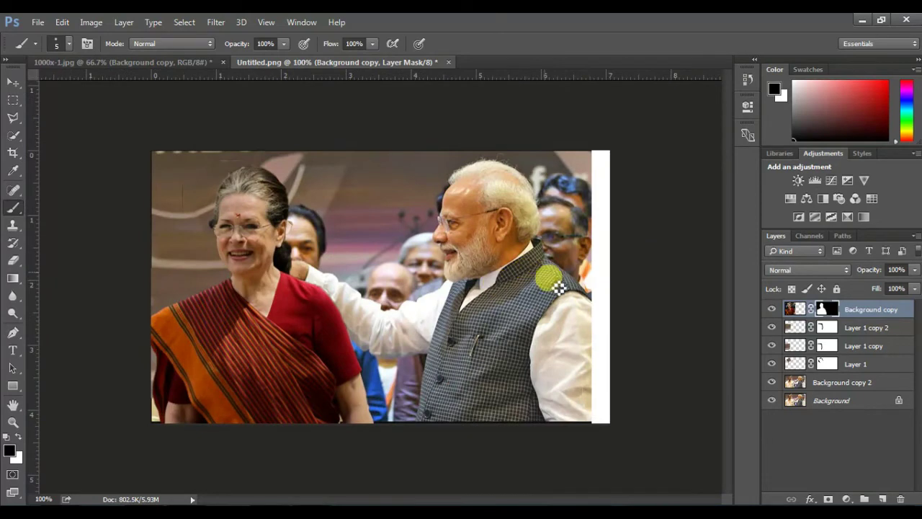
Crop the image inward to remove the white strip on the right
key("c")
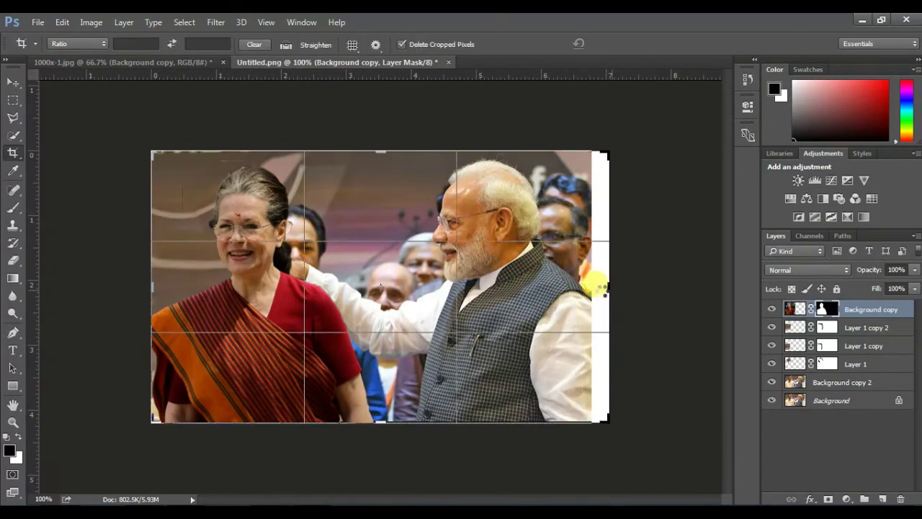
left_click_drag(609, 285, 597, 278)
left_click_drag(152, 284, 162, 285)
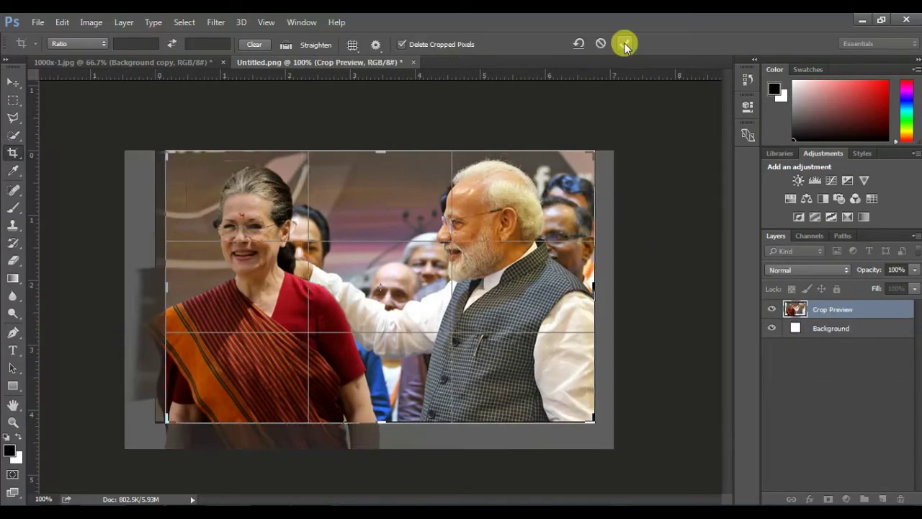
left_click(624, 41)
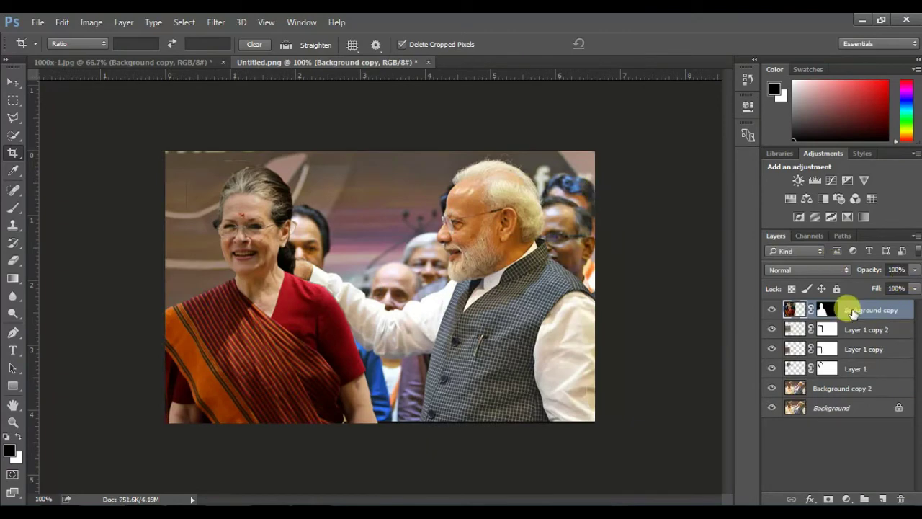
Stamp a merged copy as Layer 2 and refine the crop's top and bottom edges
key("ctrl+shift+alt+n")
left_click_drag(402, 157, 370, 155)
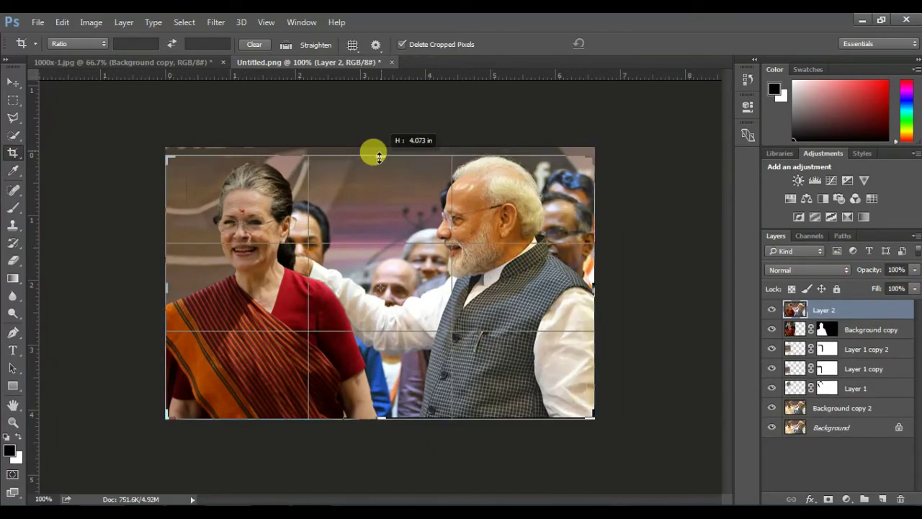
left_click(626, 44)
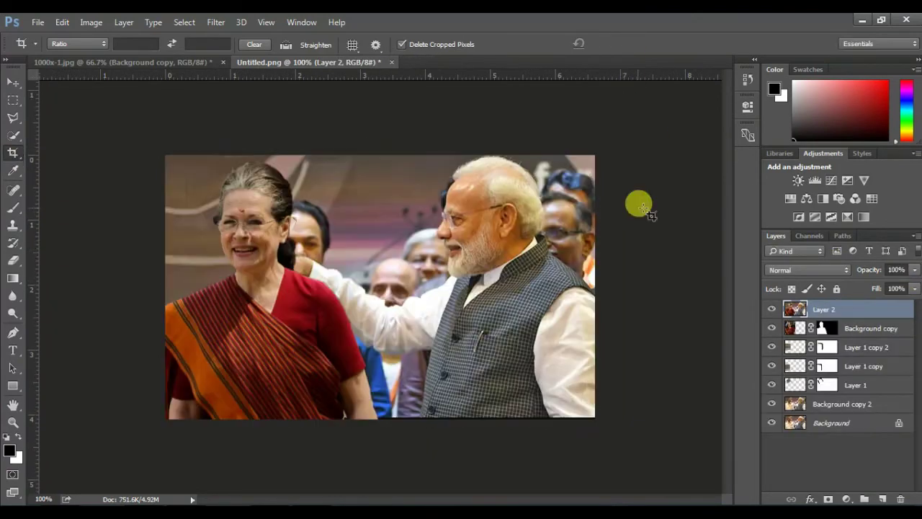
left_click(13, 153)
left_click_drag(380, 417, 380, 417)
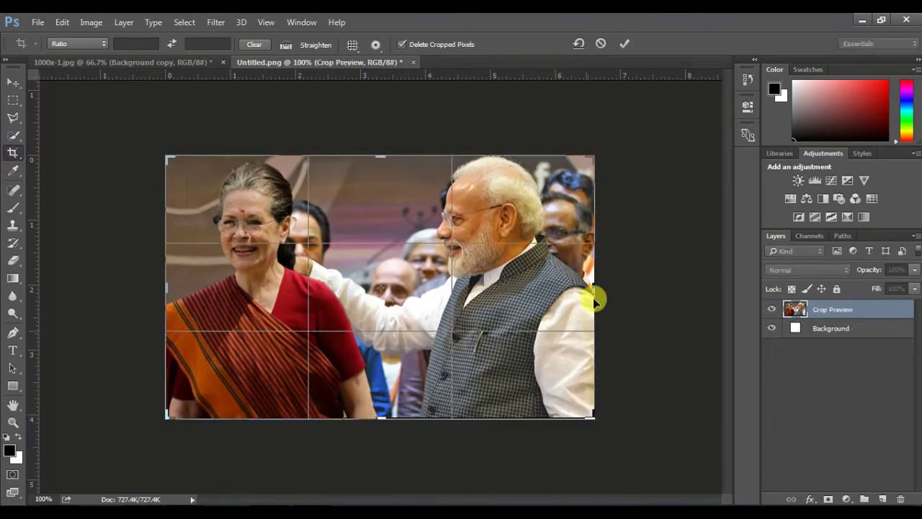
Apply the crop and add a Color Balance layer shifting midtones toward green and yellow
left_click(600, 44)
left_click(847, 499)
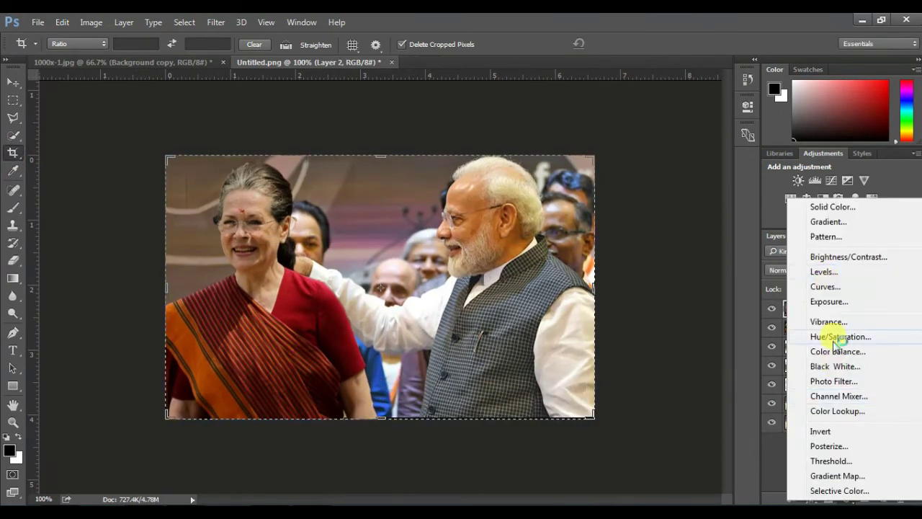
left_click(833, 334)
left_click(13, 207)
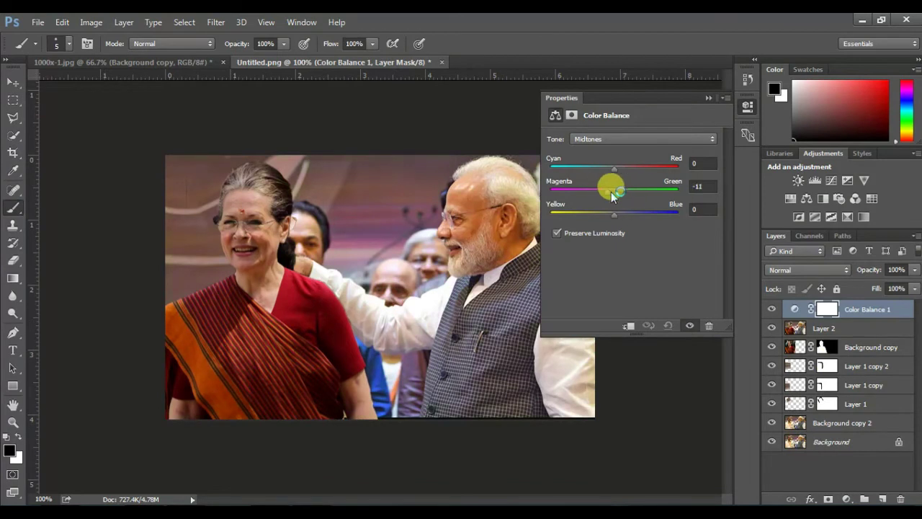
left_click_drag(613, 196, 611, 192)
left_click_drag(613, 214, 601, 217)
left_click(709, 97)
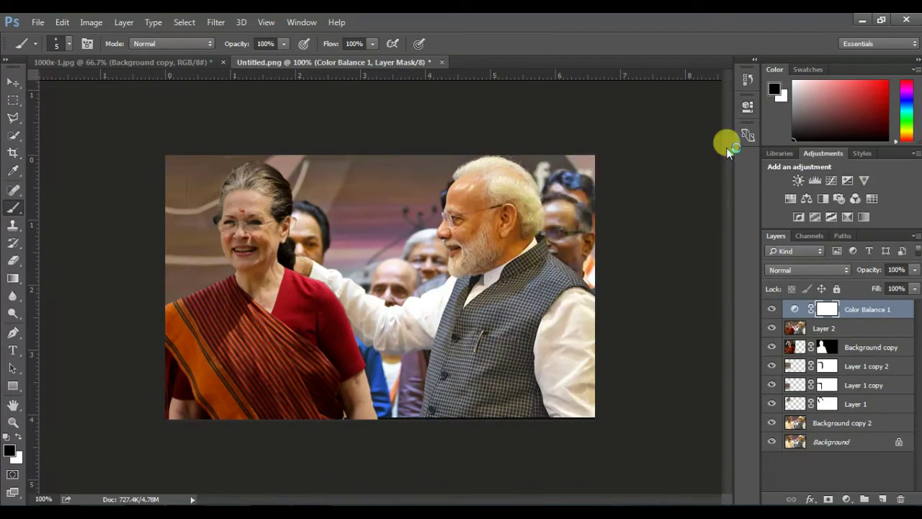
Add a Photo Filter layer at 34% warming density and a Curves layer brightening the image
left_click(846, 498)
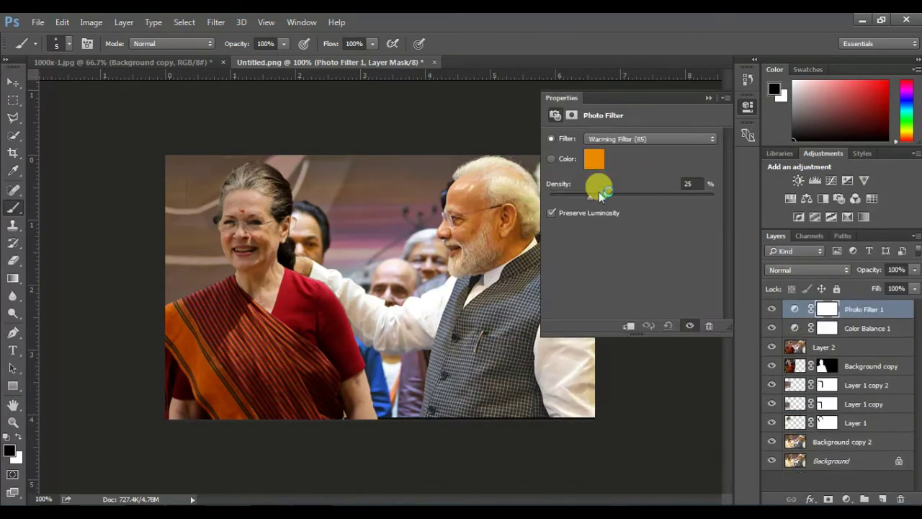
left_click_drag(597, 194, 603, 198)
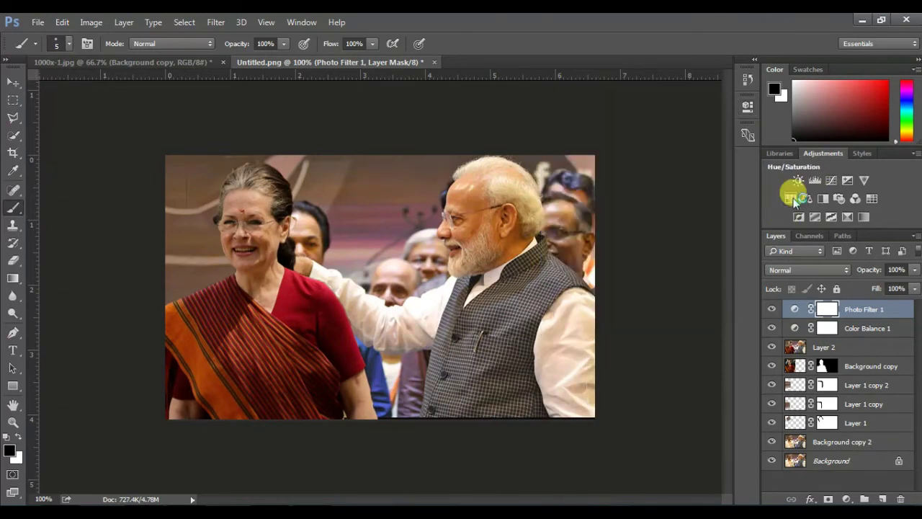
left_click(831, 180)
left_click_drag(641, 233, 651, 237)
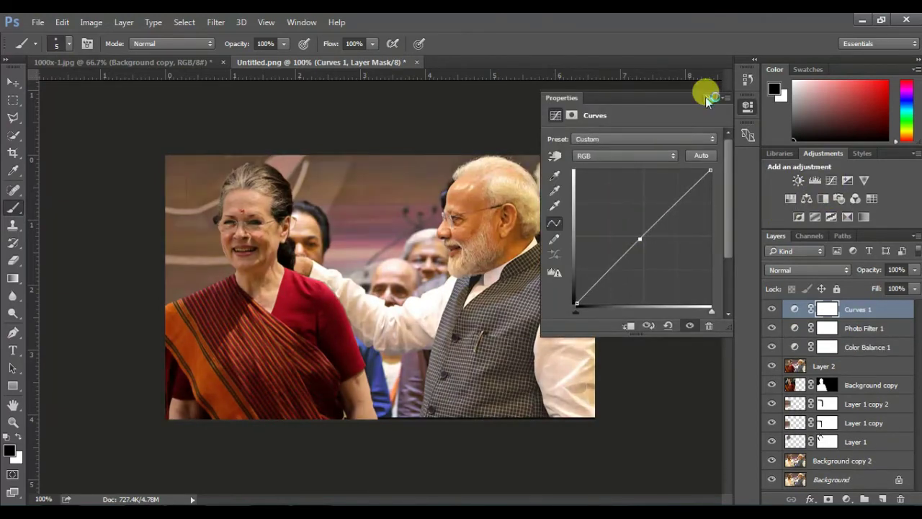
left_click(708, 97)
Add an Exposure adjustment layer with a slight Offset, hiding Curves 1
left_click(772, 309)
left_click(848, 181)
mouse_move(631, 174)
left_mouse_down()
mouse_move(645, 172)
mouse_move(617, 171)
mouse_move(634, 205)
left_mouse_up()
type("0")
left_click(696, 186)
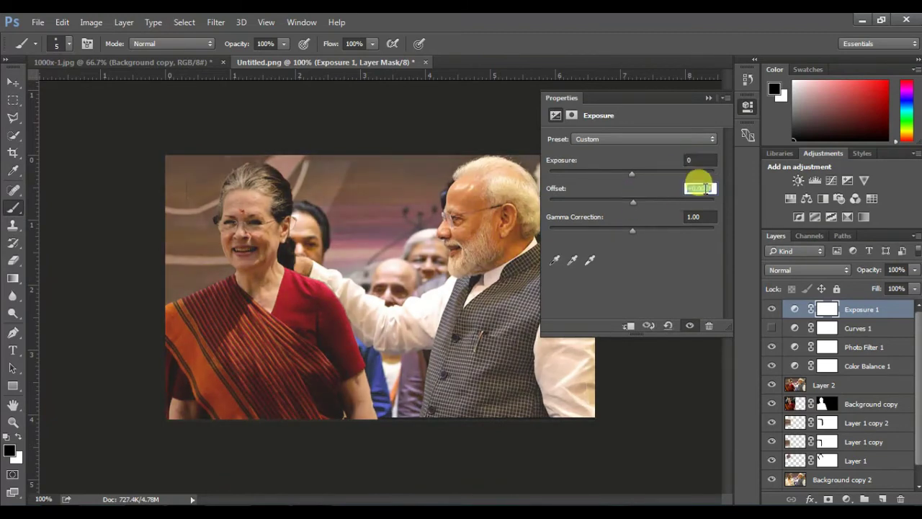
left_click(795, 303)
Hide Exposure 1 and select the Background copy layer
left_click(771, 309)
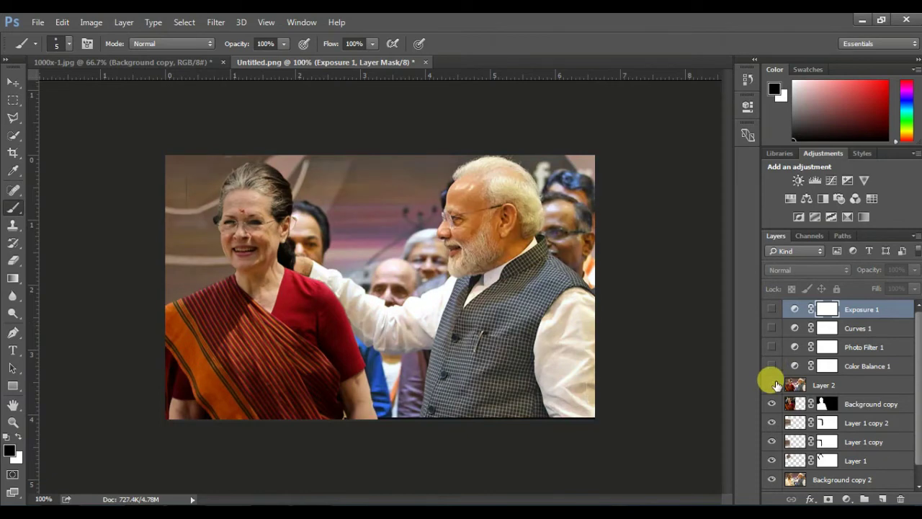
left_click(786, 403)
left_click(216, 22)
Apply Camera Raw to Background copy: Highlights -63, Shadows +33, Whites -100, Blacks +47
left_click(245, 99)
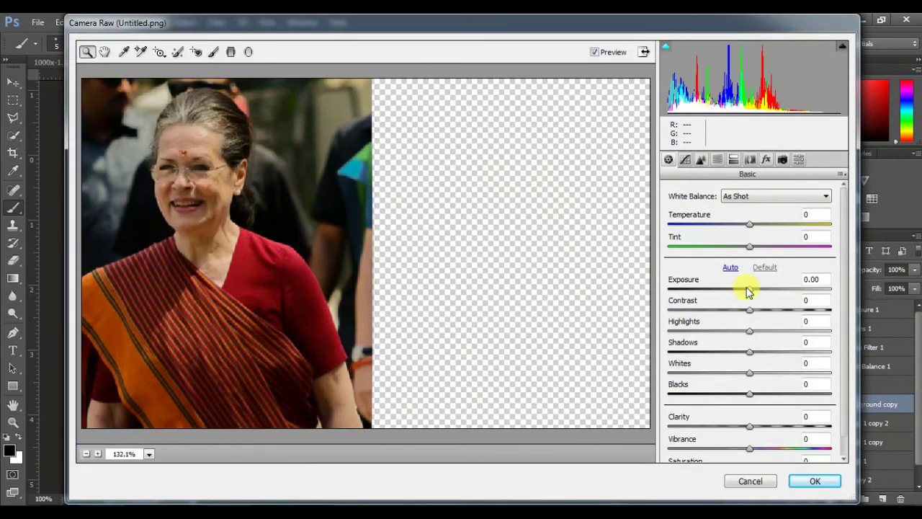
mouse_move(752, 292)
left_mouse_down()
mouse_move(669, 295)
mouse_move(750, 294)
left_mouse_up()
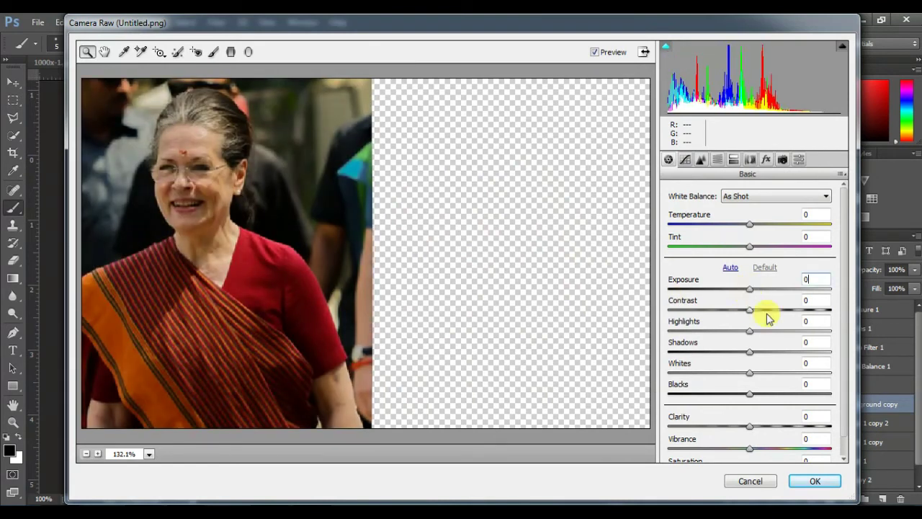
left_click_drag(751, 332, 661, 337)
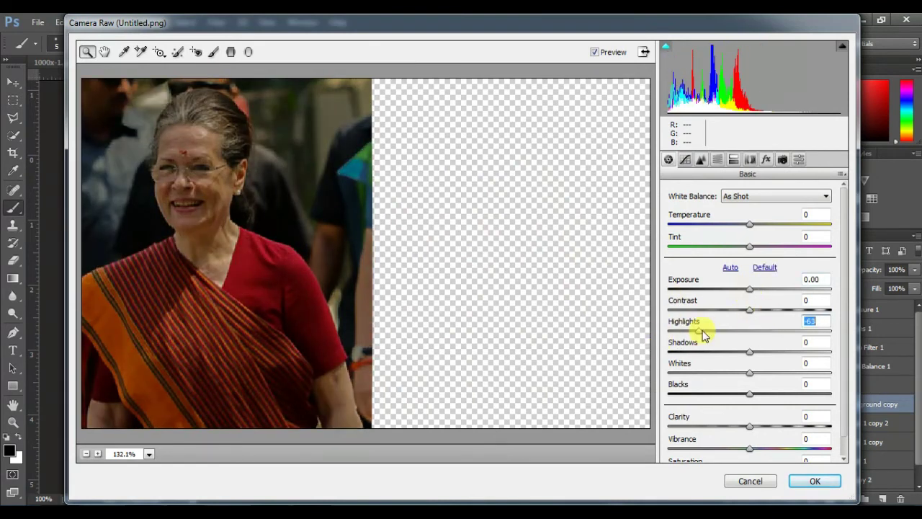
mouse_move(750, 352)
left_mouse_down()
mouse_move(710, 354)
mouse_move(790, 358)
mouse_move(669, 372)
left_mouse_up()
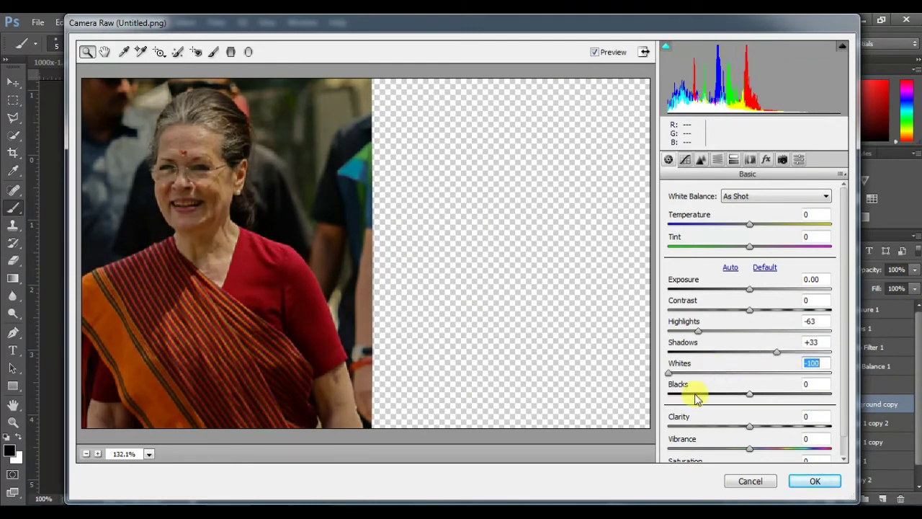
left_click_drag(749, 395, 811, 391)
key("Down")
key("Down")
key("Down")
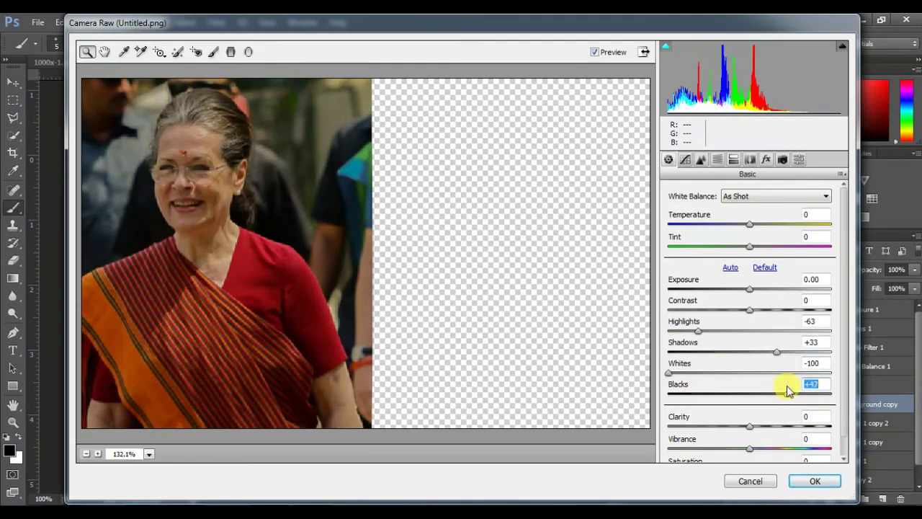
key("Return")
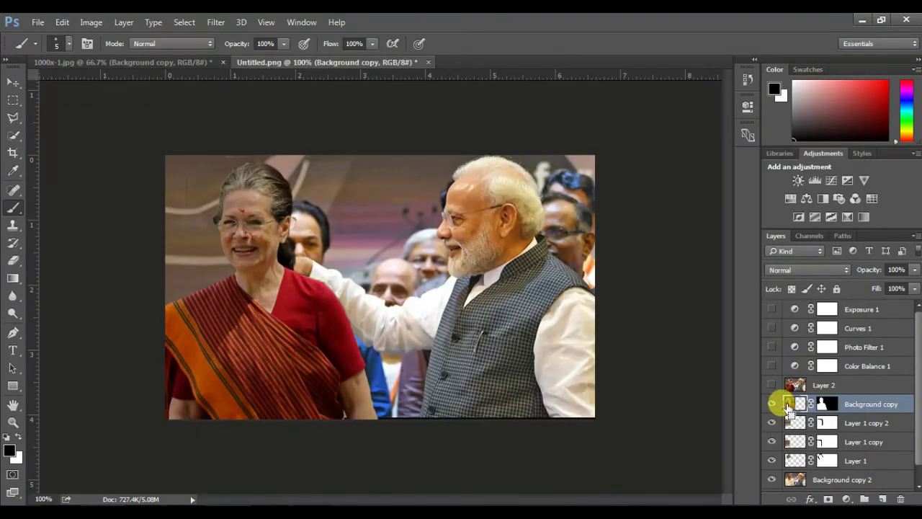
Toggle the Background copy layer's visibility to compare the face with and without the filter
left_click(788, 405)
left_click(788, 404)
left_click(788, 405)
left_click(787, 405)
left_click(786, 405)
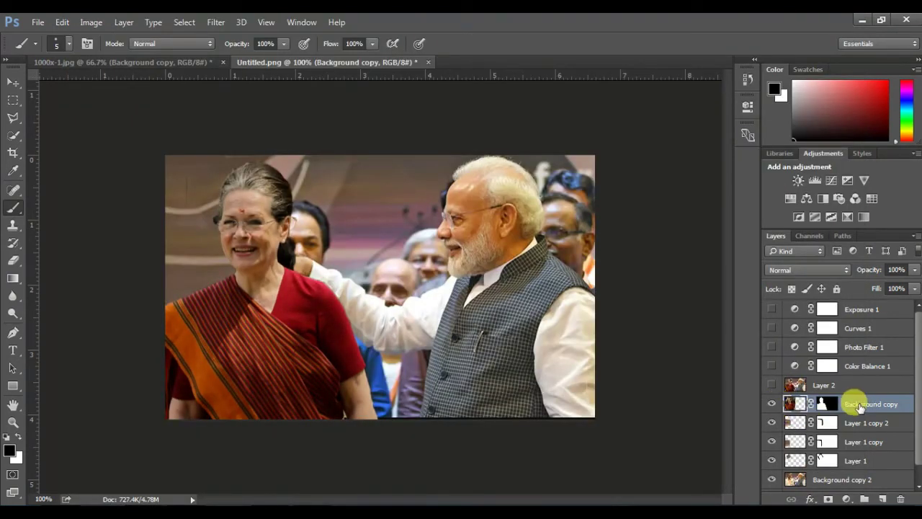
Show Layer 2, lower its opacity to 56%, then hide it again
left_click(772, 384)
left_click(824, 385)
left_click(914, 270)
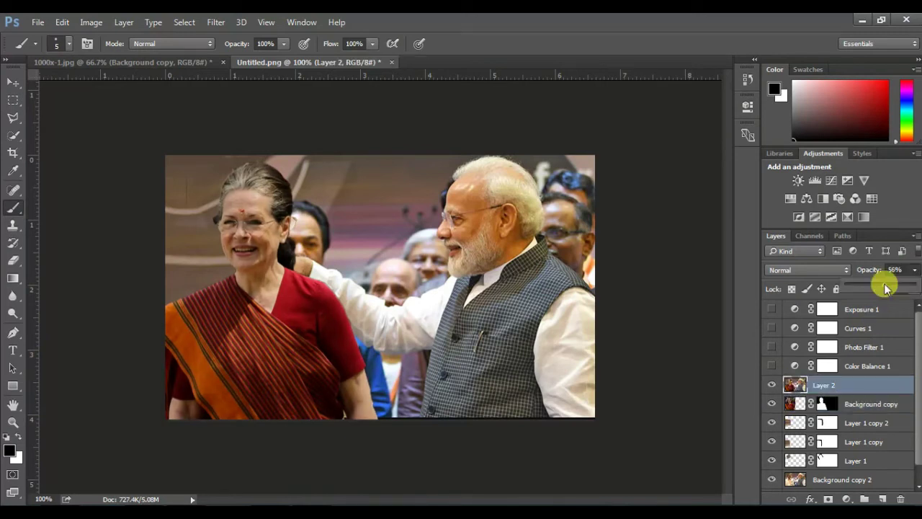
left_click_drag(885, 282, 886, 288)
left_click(772, 385)
left_click(771, 384)
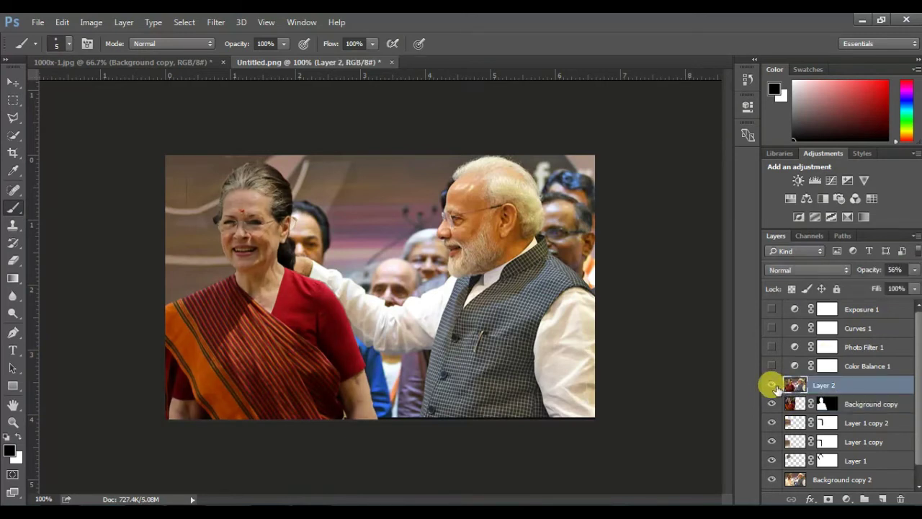
left_click(774, 386)
Review the edit history and turn the Exposure 1 layer back on
left_click(750, 78)
left_click(668, 89)
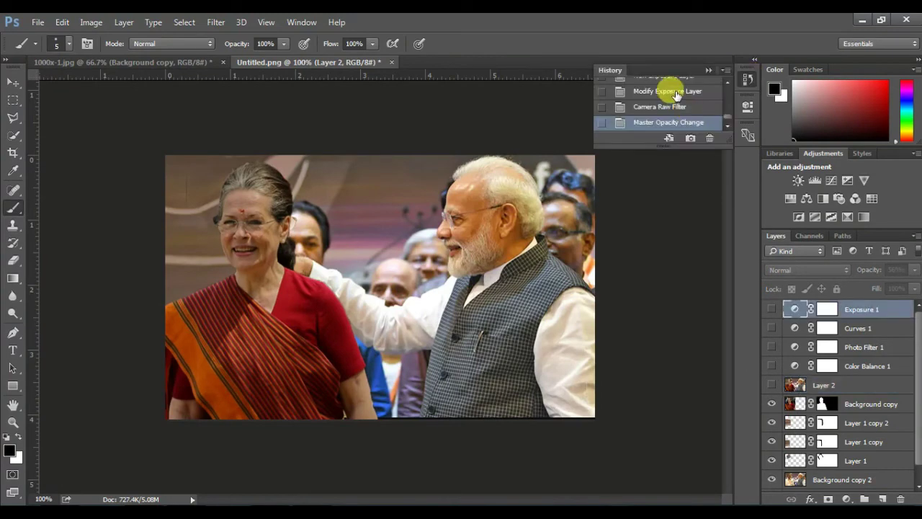
left_click(772, 309)
Add a black-to-white Gradient Map set to Soft Light at 44% opacity
left_click(846, 499)
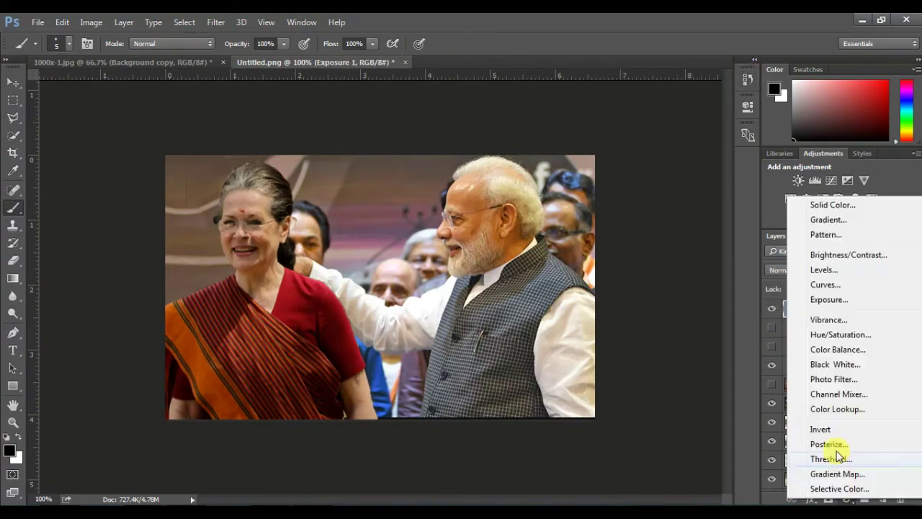
left_click(835, 473)
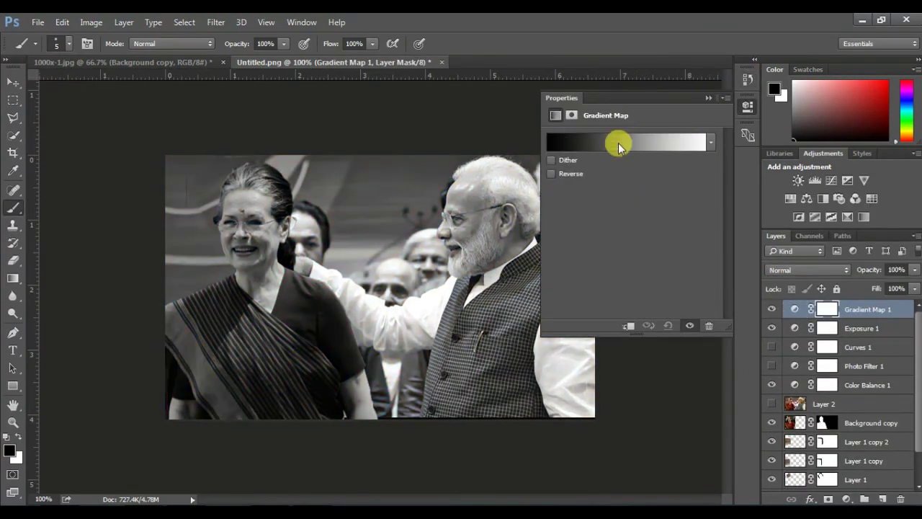
left_click(618, 143)
left_click(578, 101)
left_click(709, 97)
left_click(807, 269)
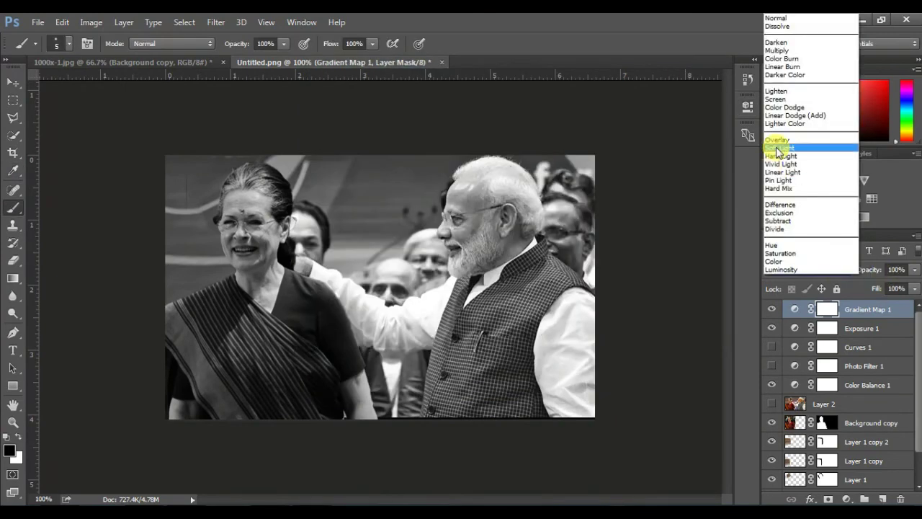
left_click(781, 160)
left_click(914, 269)
left_click_drag(915, 285, 876, 284)
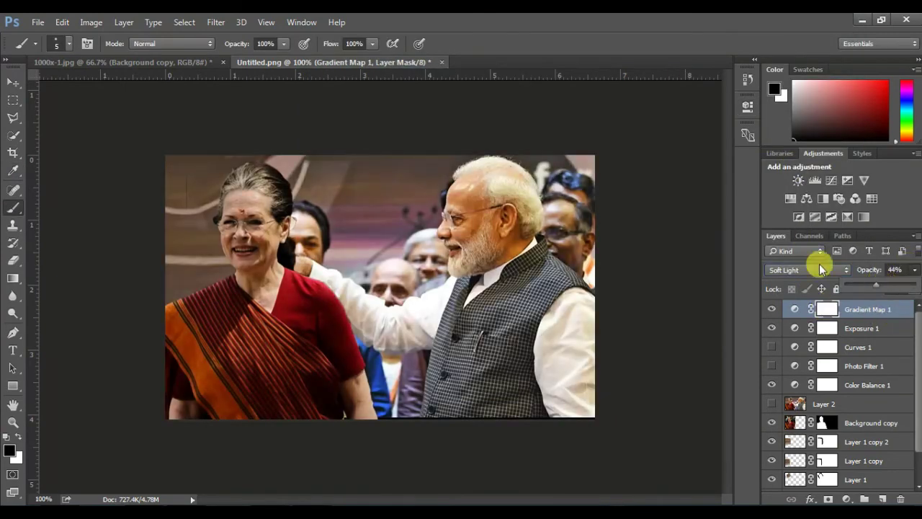
Add a second Gradient Map using Violet, Orange, set to Soft Light at 17% opacity
left_click(847, 217)
left_click(569, 143)
left_click(420, 104)
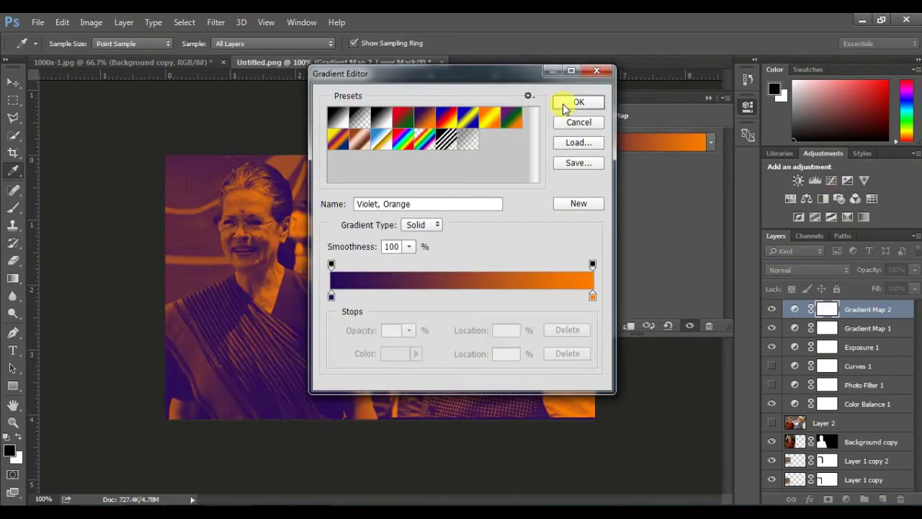
left_click(580, 101)
left_click(821, 269)
left_click(803, 151)
left_click(914, 270)
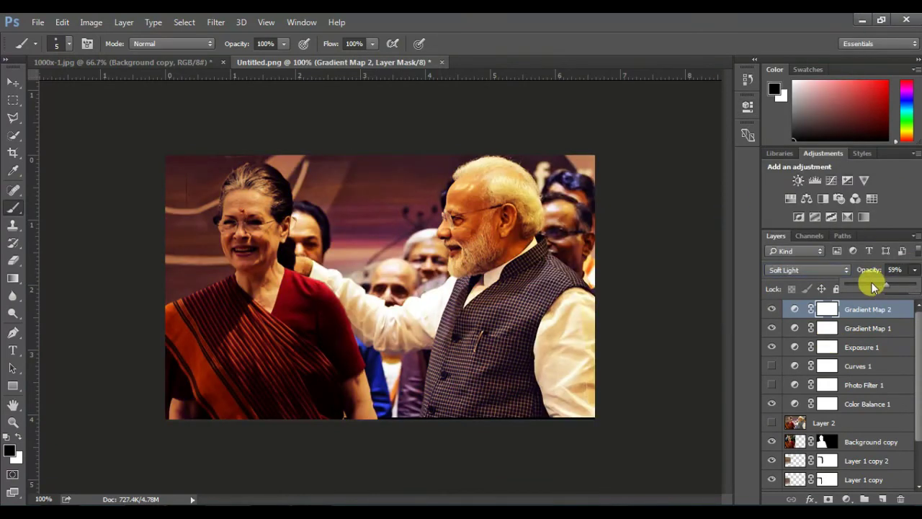
left_click_drag(891, 287, 857, 288)
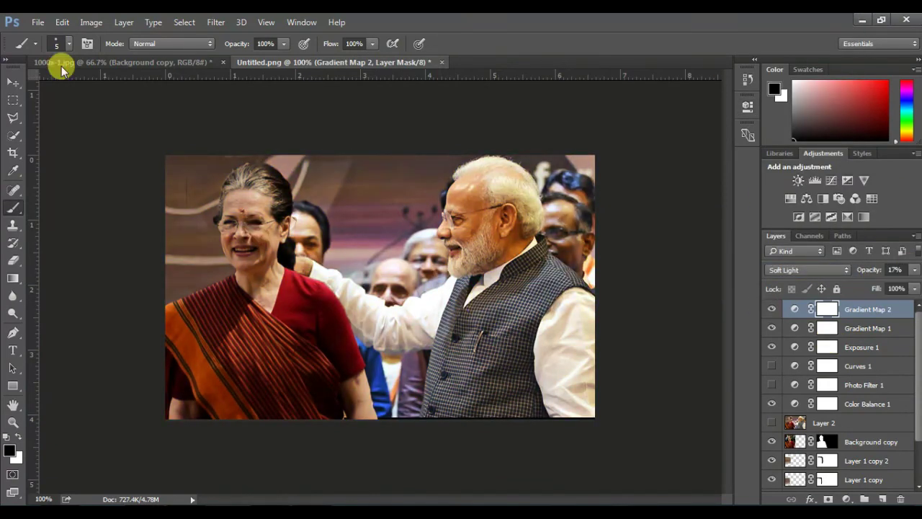
left_click(38, 22)
type("sonia gandhi and narendra modi")
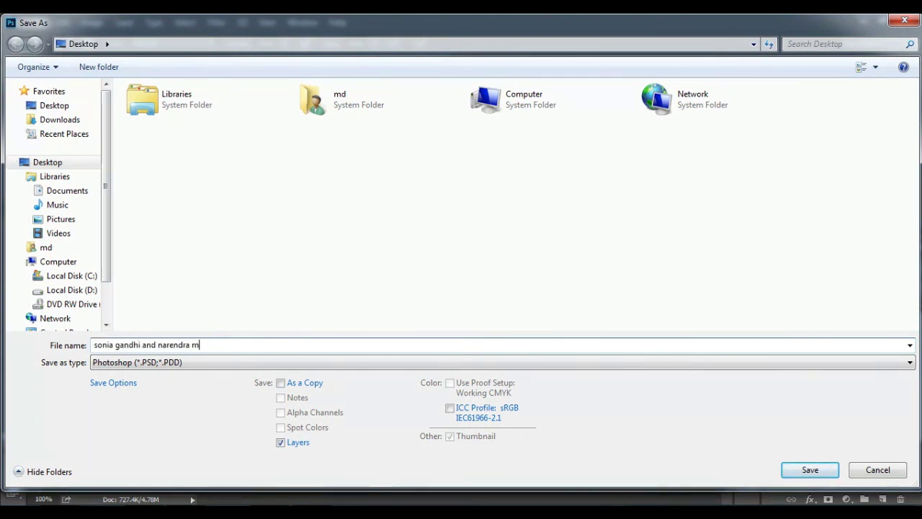
Save the composite to the Desktop in the chosen format, accepting the save options
left_click(230, 362)
left_click(181, 227)
left_click(815, 470)
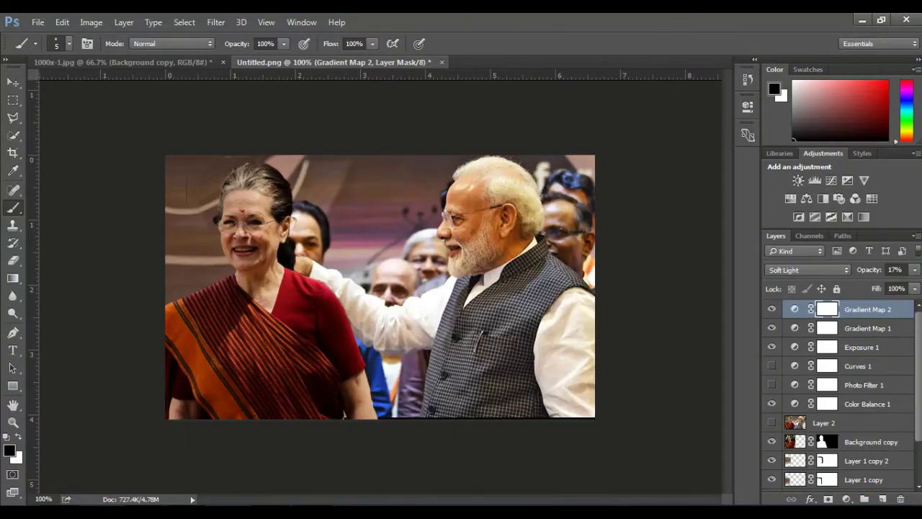